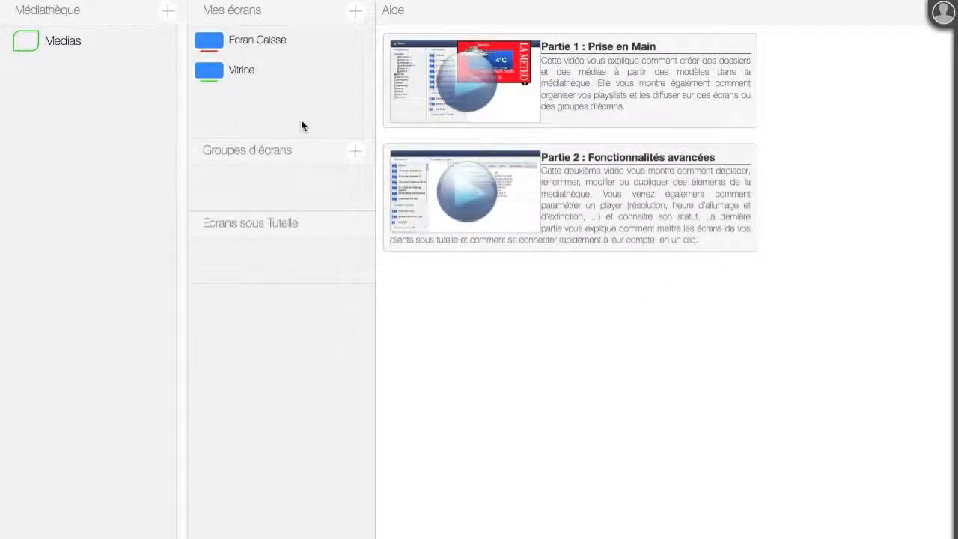
Step: Add a new folder named demo to the media library
click(169, 15)
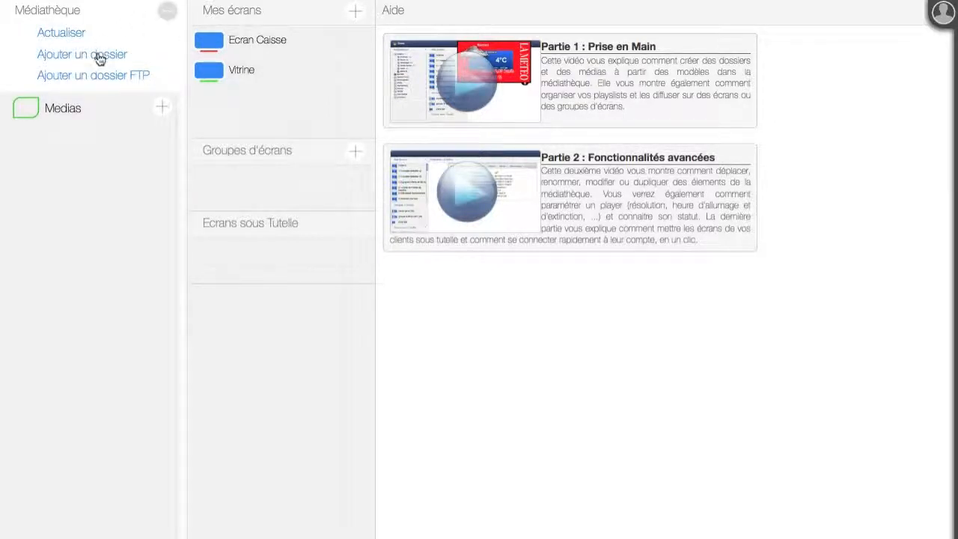
click(96, 54)
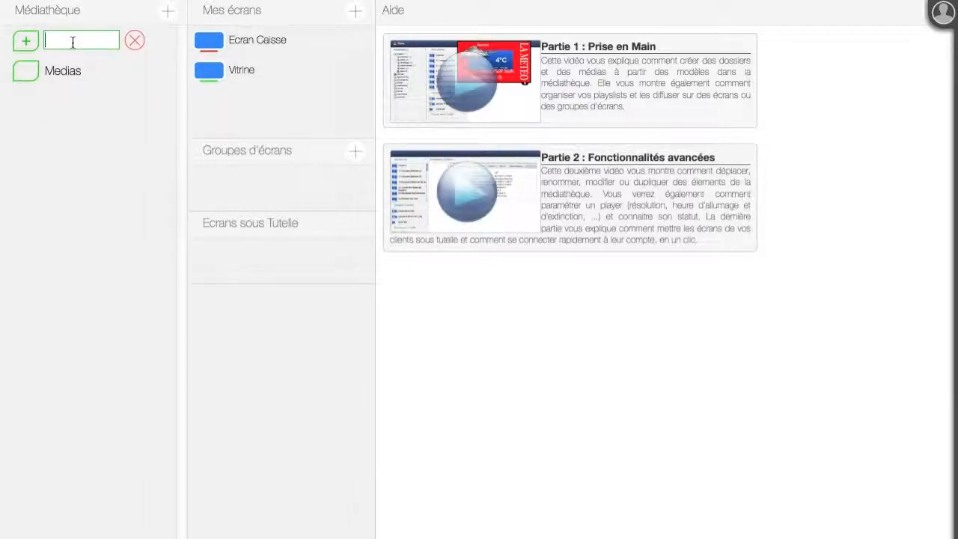
key(Return)
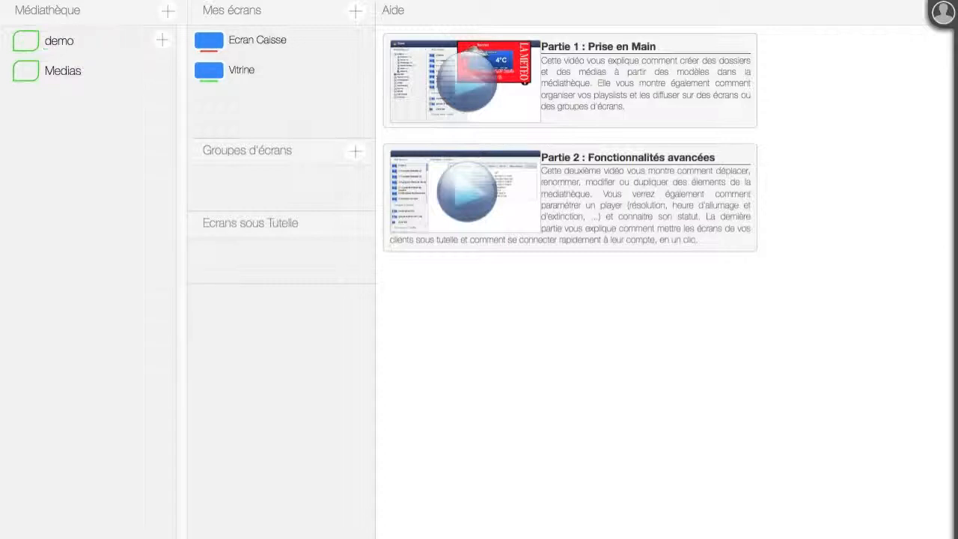
Step: Add a media item named anecdotes to the demo folder, using the Anecdotes template from Divertissement, and save it
click(163, 43)
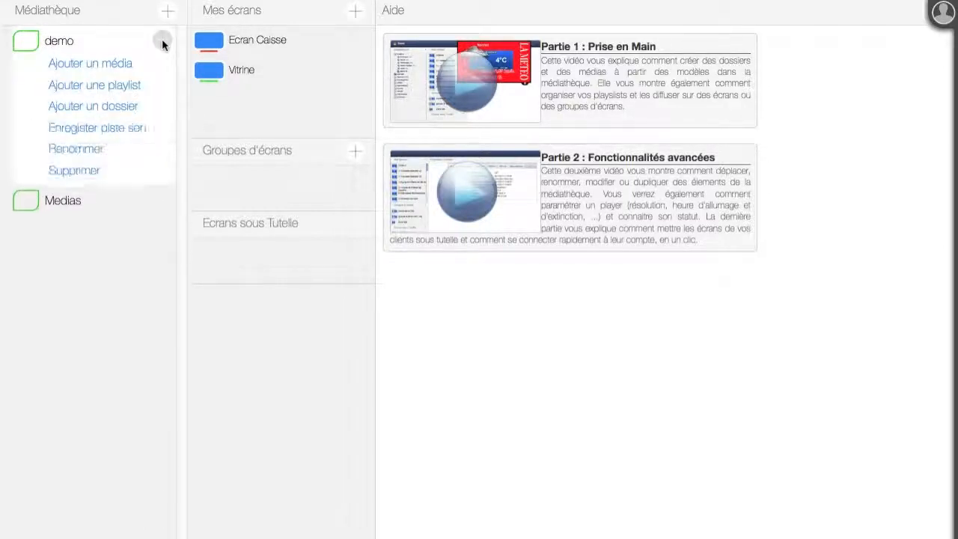
click(117, 63)
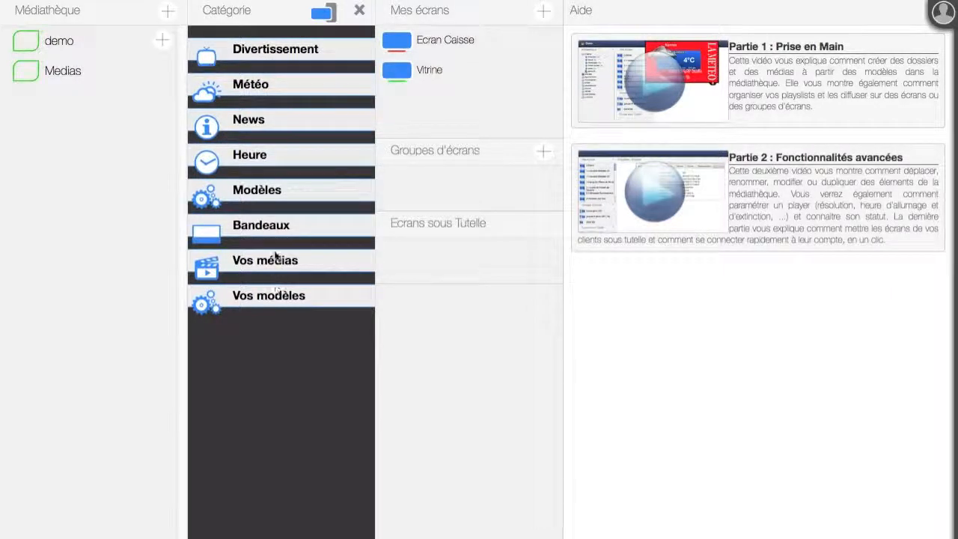
click(285, 54)
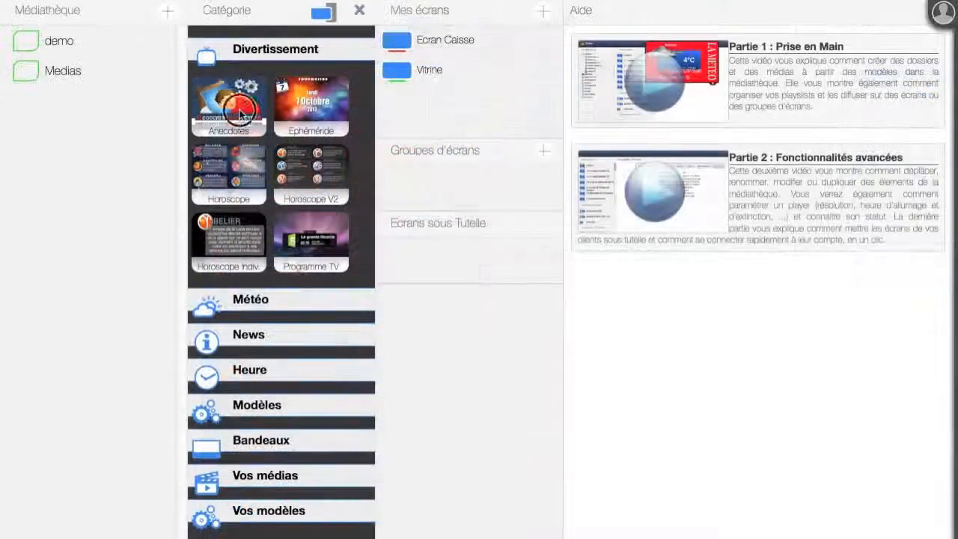
click(289, 193)
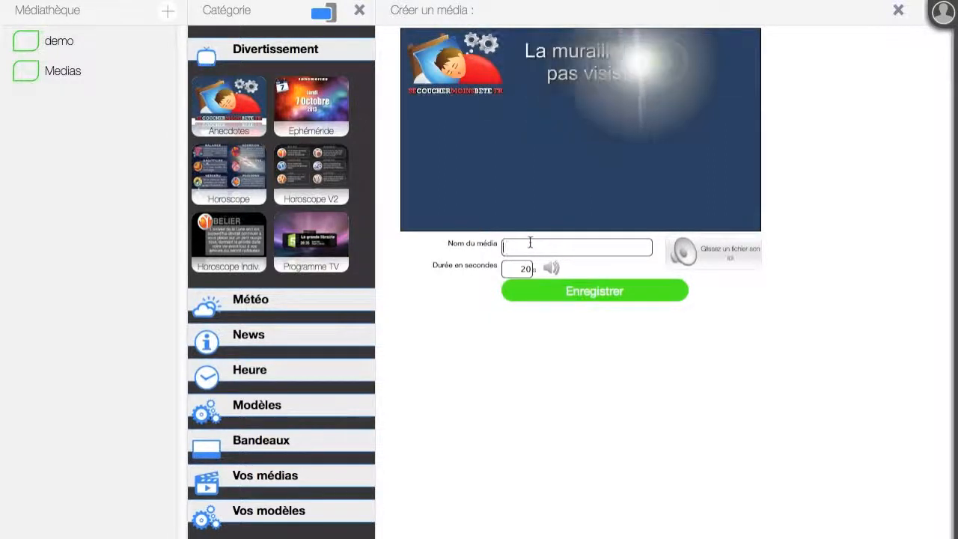
click(530, 243)
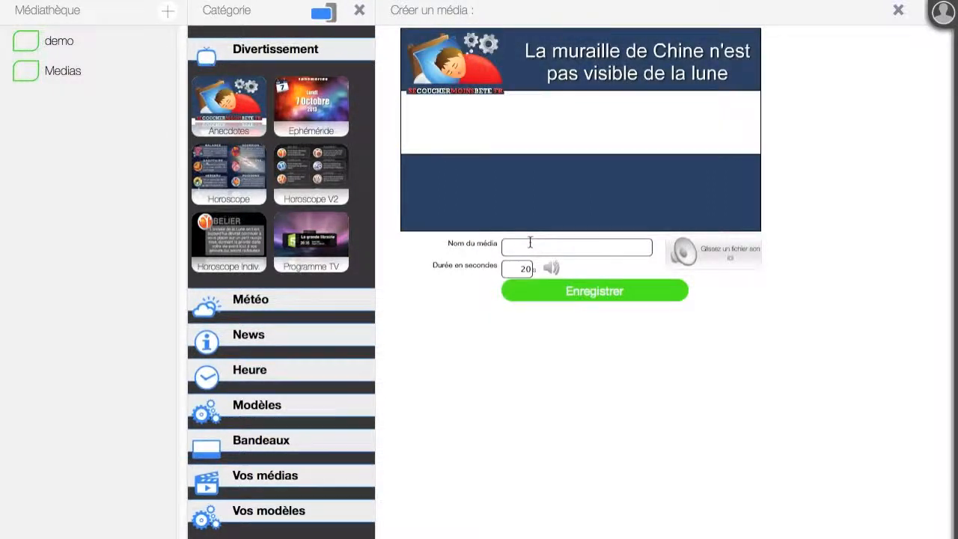
text(anec)
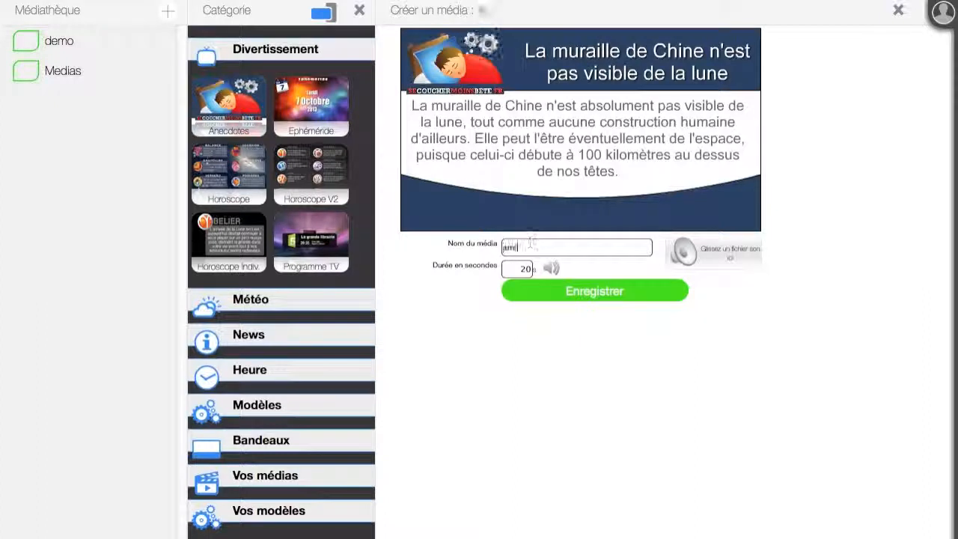
text(dotes)
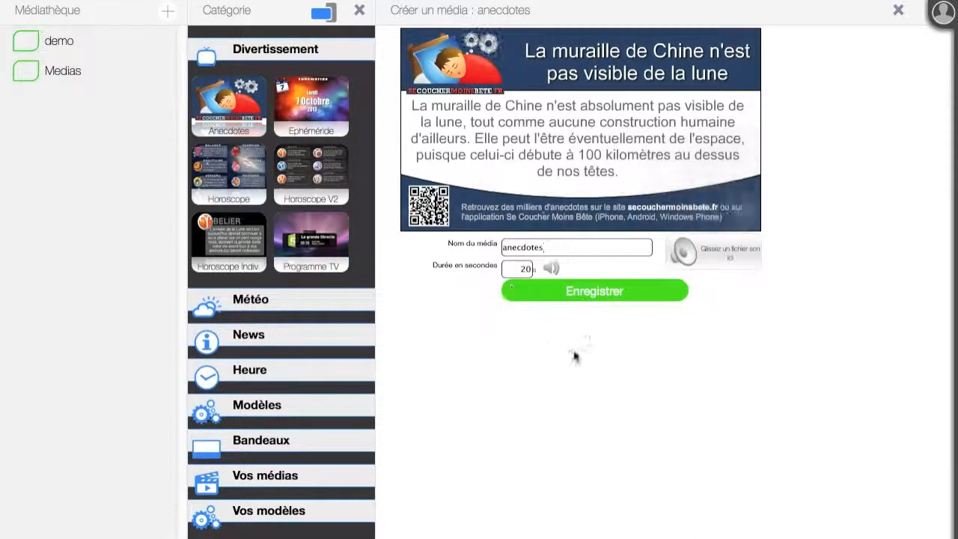
click(602, 291)
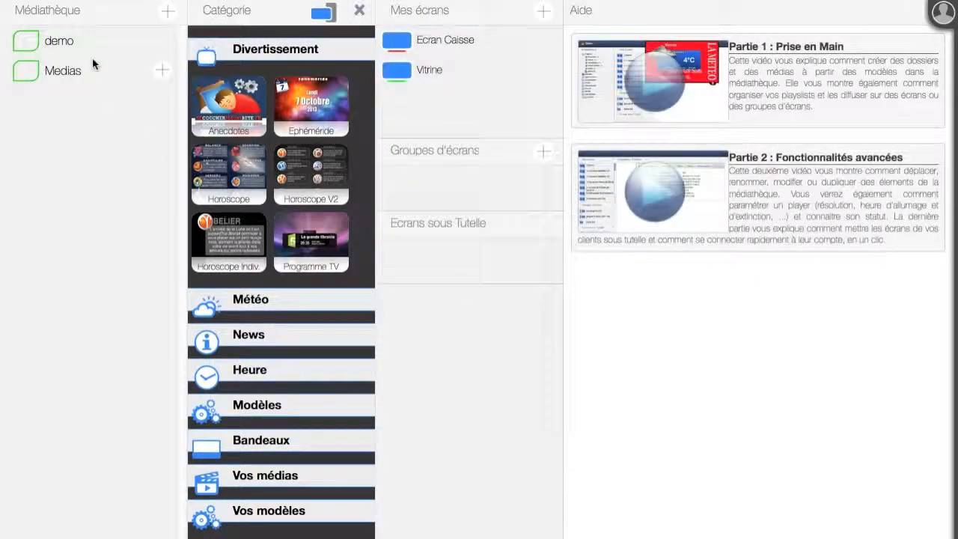
Step: Expand the demo folder, preview the anecdotes media and close the preview
click(62, 40)
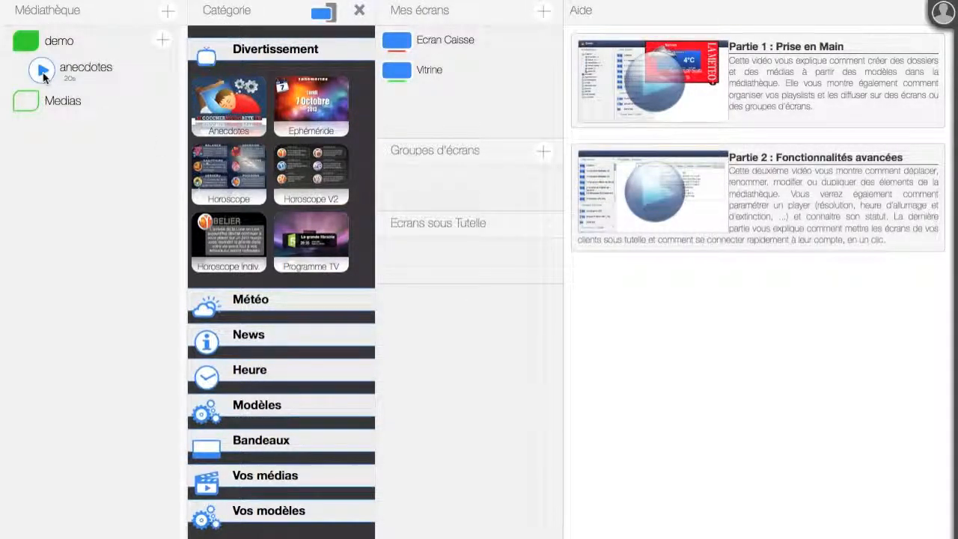
click(44, 73)
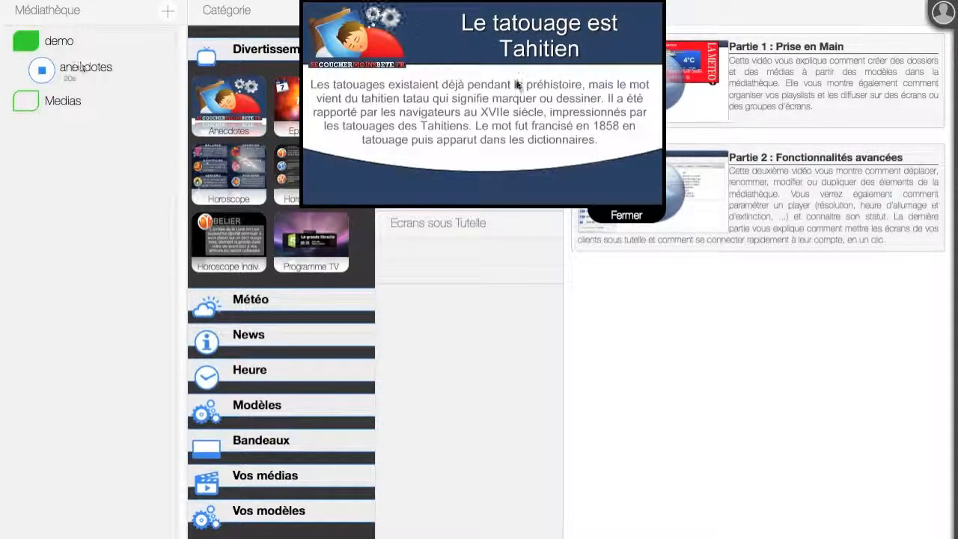
click(632, 217)
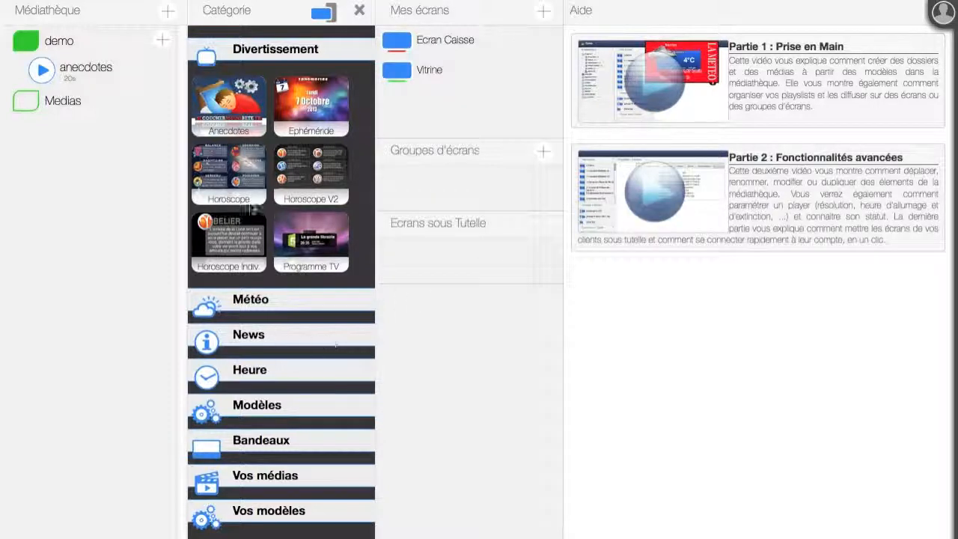
Step: Start a media item from the Météo 3 Jours template, named météo Grenoble, with a duration of 12 seconds
click(277, 298)
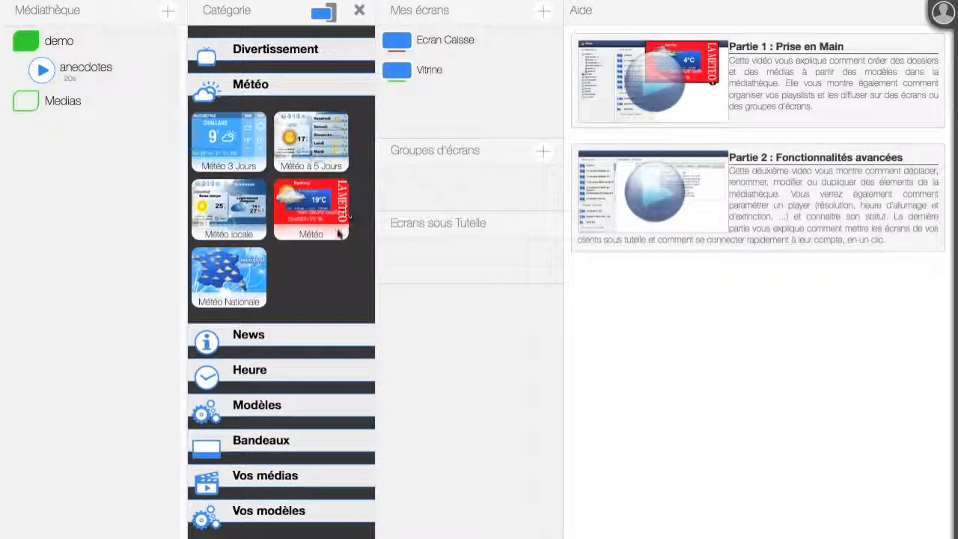
click(228, 139)
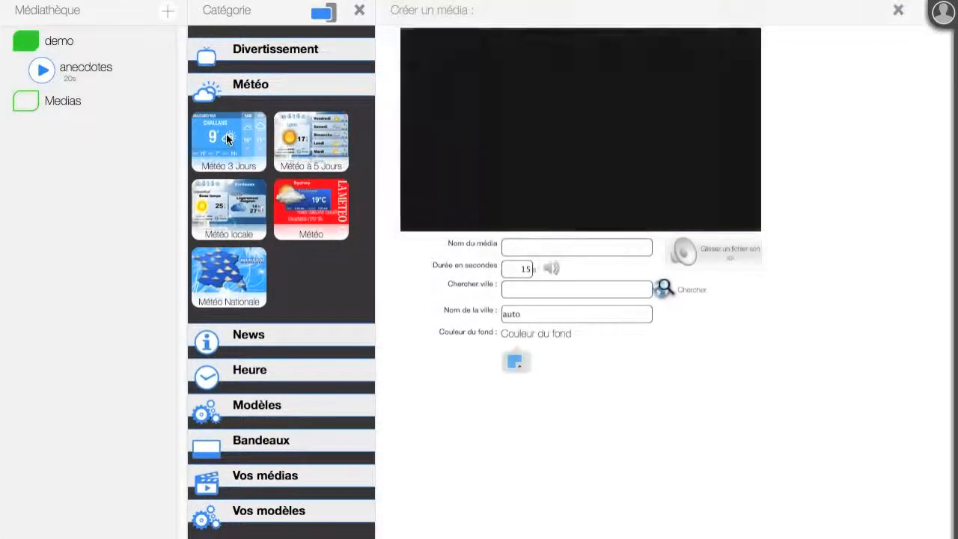
text(mé)
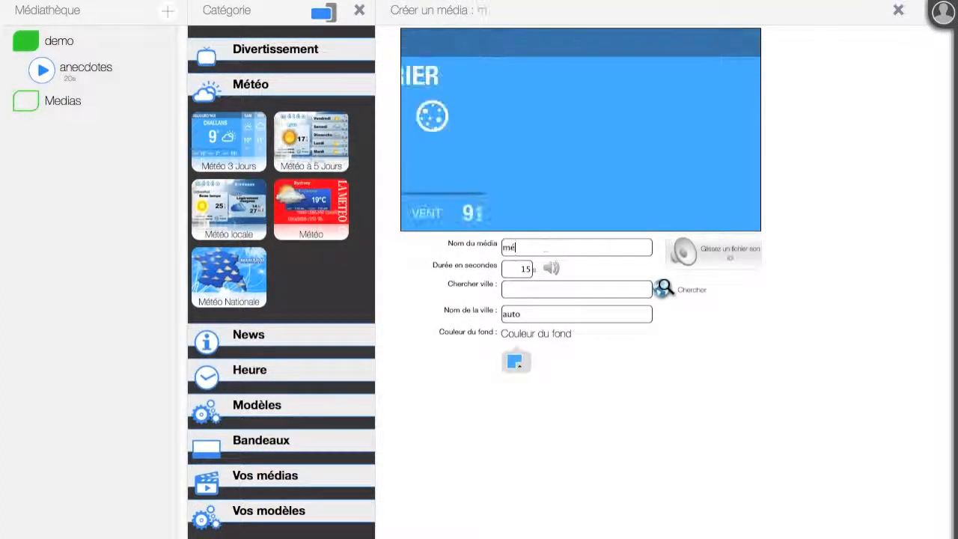
text(téo Grenoble)
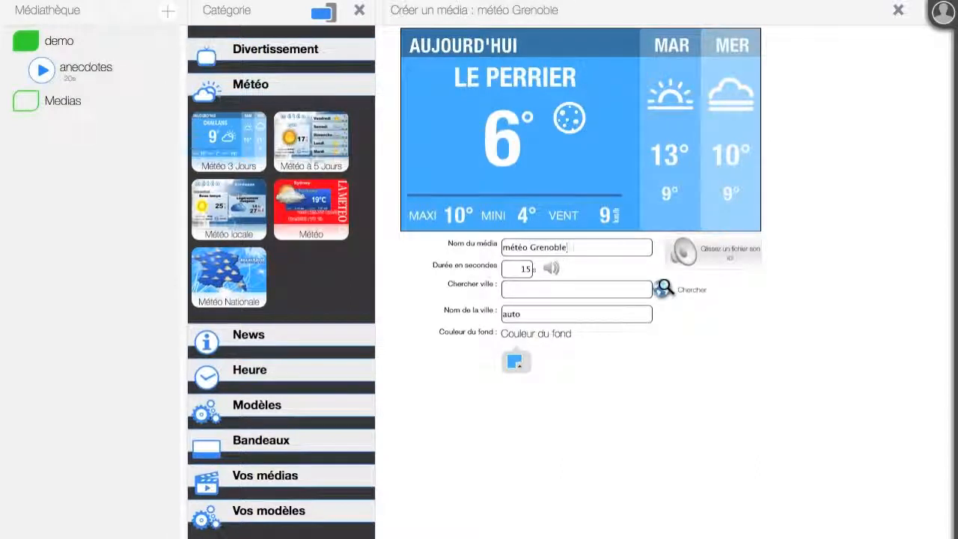
double_click(532, 268)
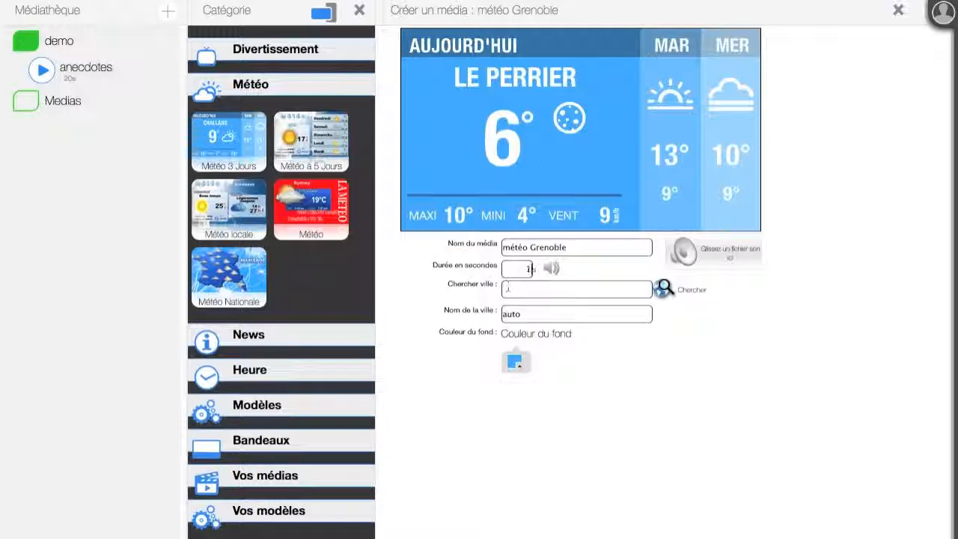
Step: Search for the city grenoble and assign Grenoble, Rhone-Alpes, France to the weather media
click(525, 289)
text(gren)
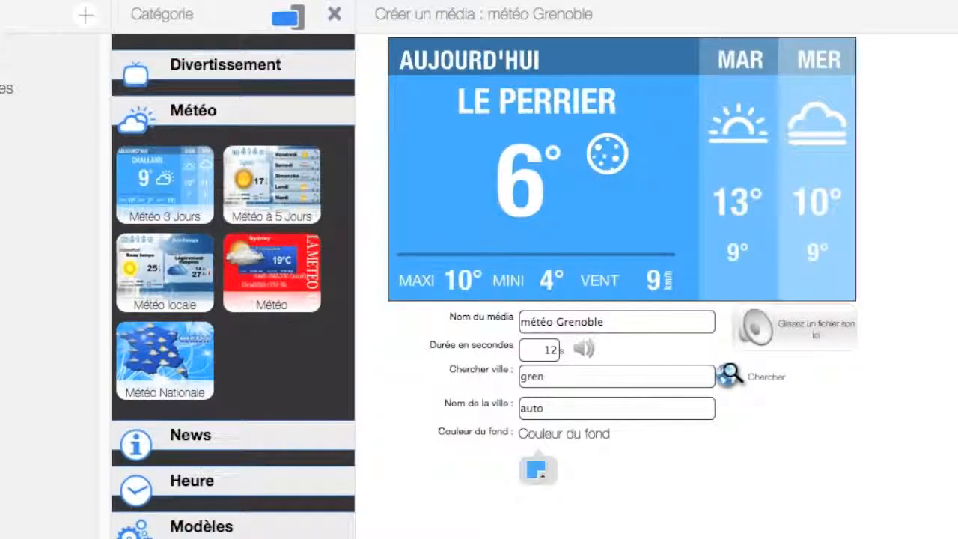
text(oble)
click(728, 376)
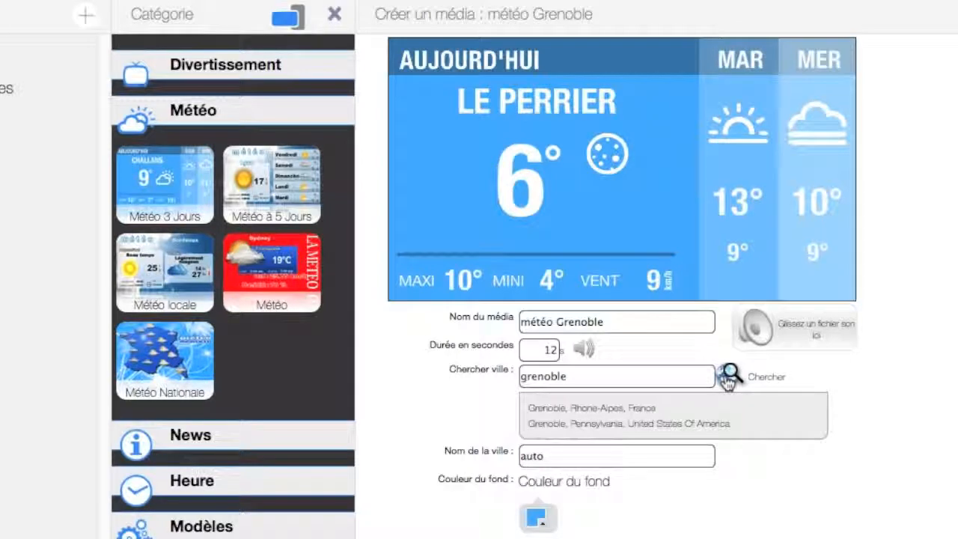
click(601, 412)
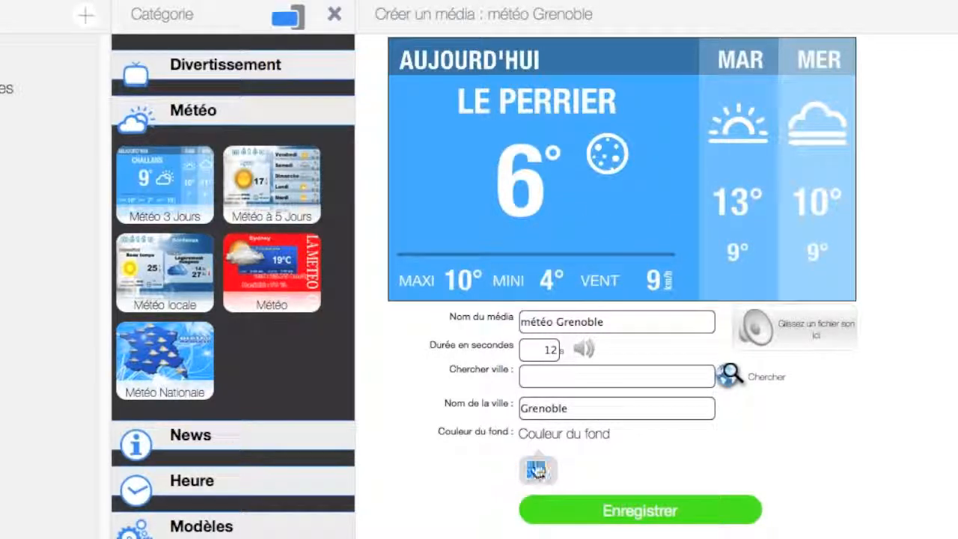
Step: Set the weather media's background colour to dark green 138e00 and save the media
click(538, 471)
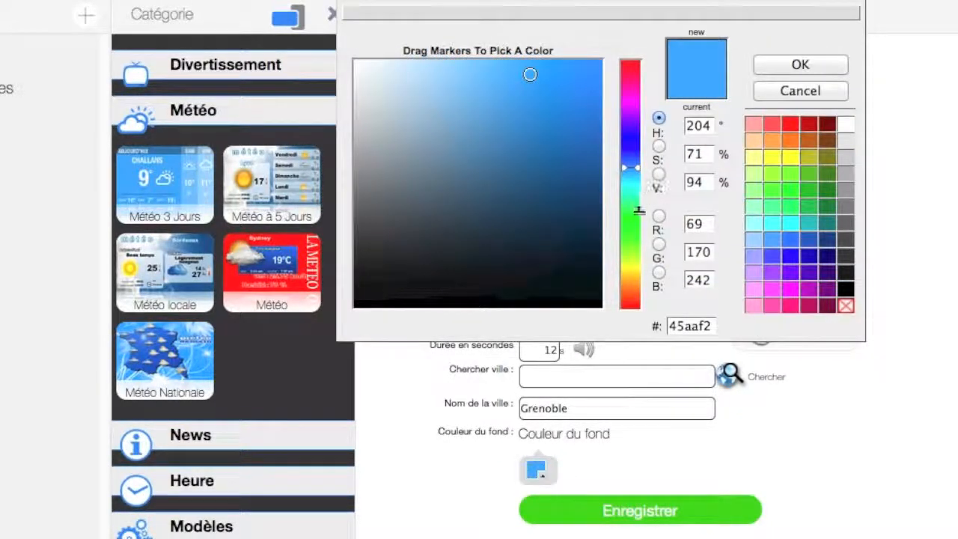
click(630, 232)
drag(570, 178, 604, 171)
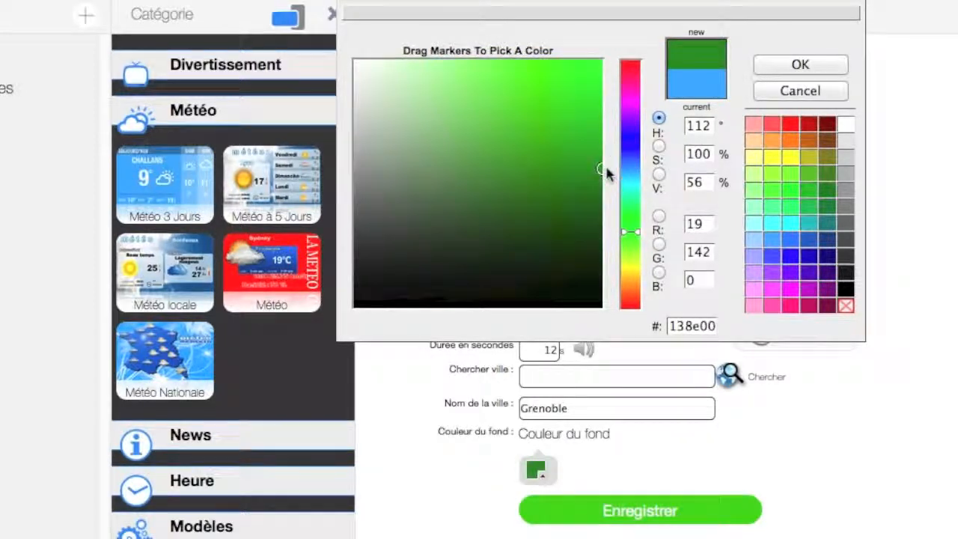
click(815, 67)
click(652, 510)
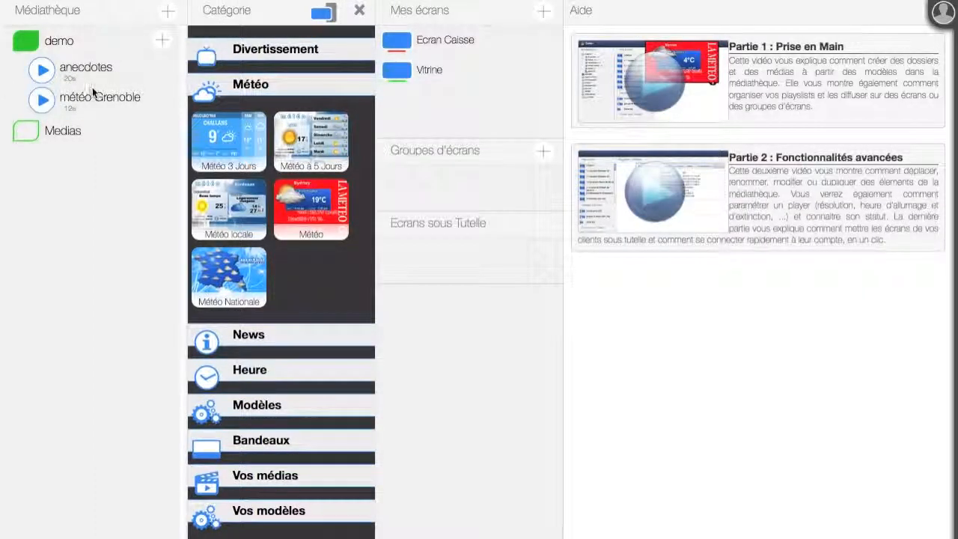
Step: Preview the météo Grenoble media from the demo folder and stop the preview
click(42, 99)
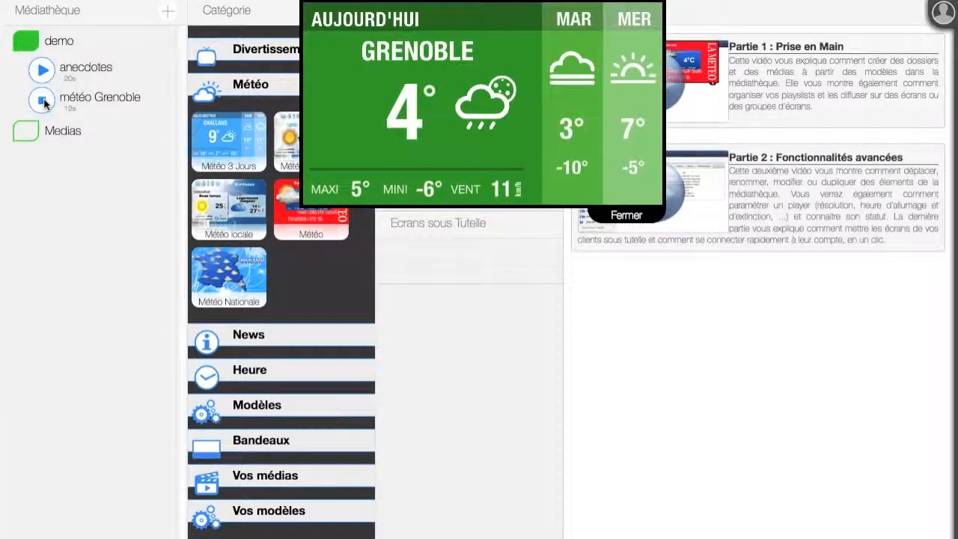
click(43, 103)
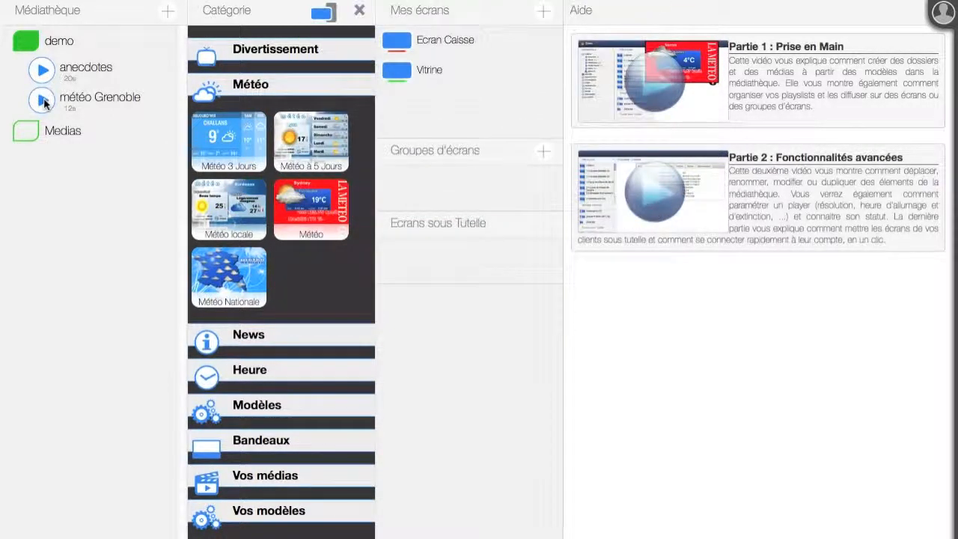
Step: Start a media item from the Panneaux oranges template in News and name it news
click(282, 334)
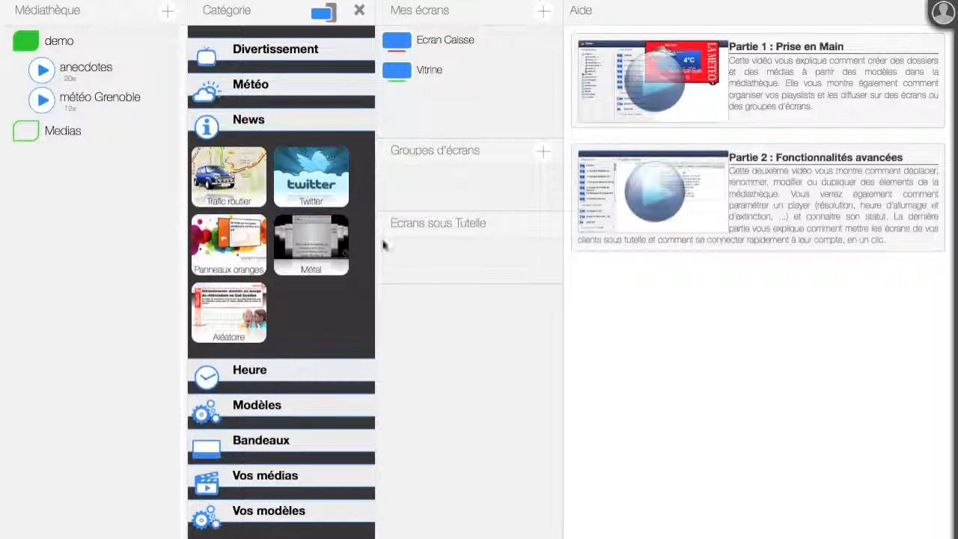
click(249, 247)
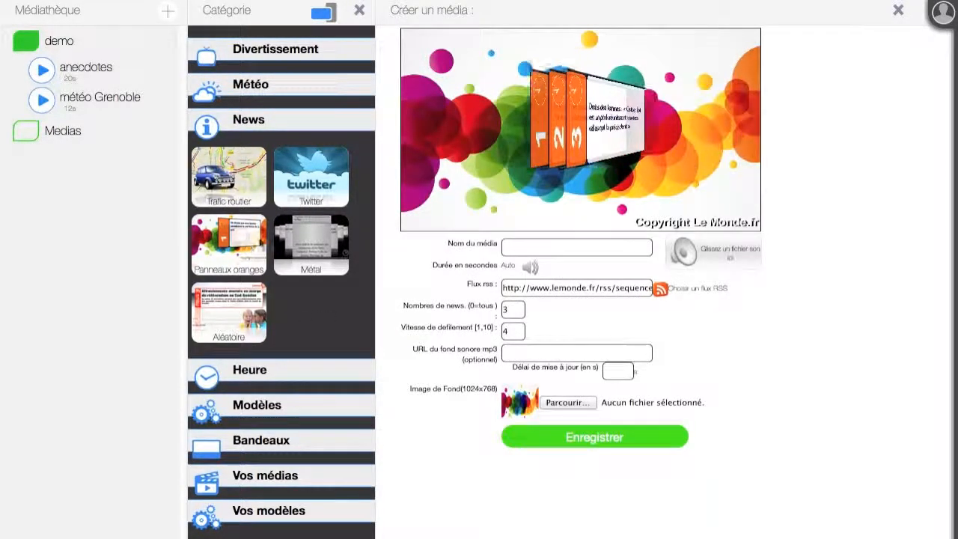
click(624, 245)
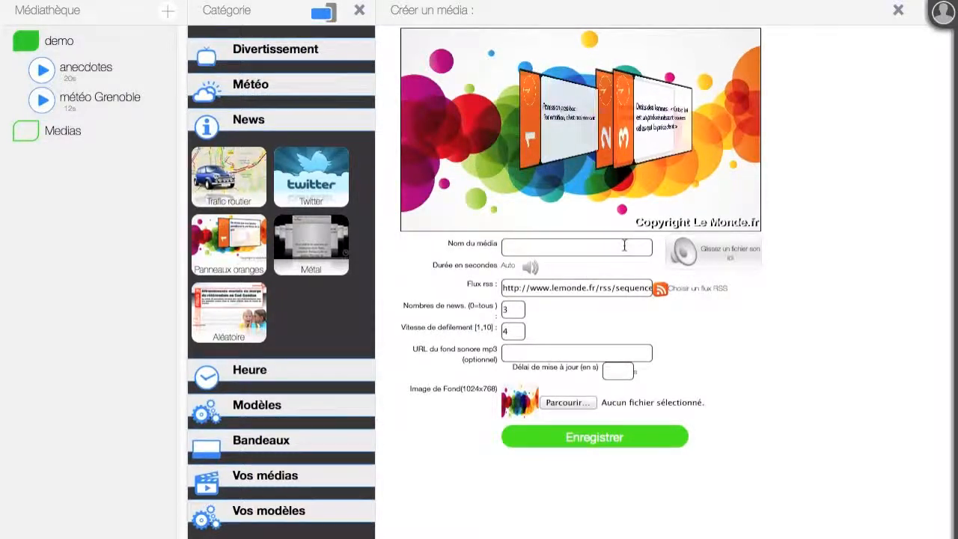
text(news)
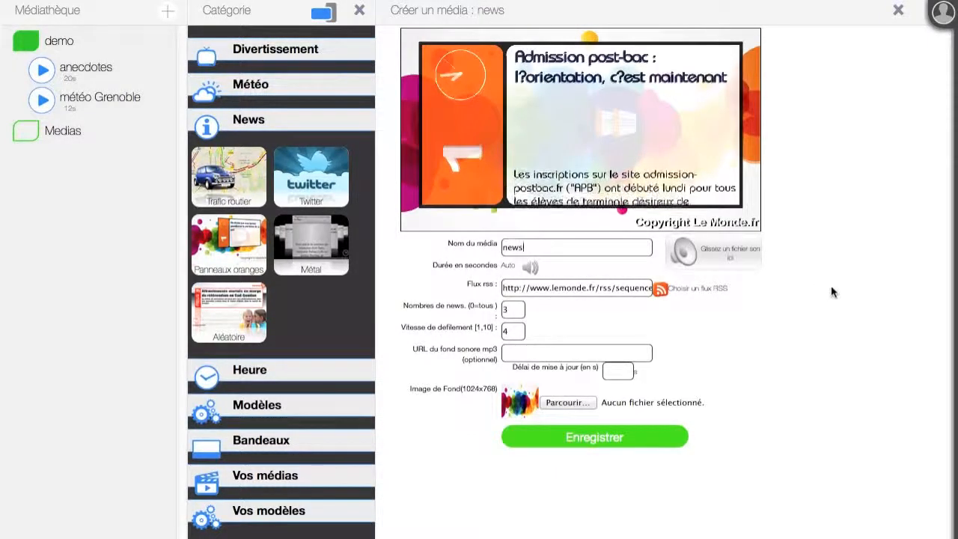
Step: Choose the Le Monde feed under Actu as the news media's RSS source and save the media
triple_click(637, 288)
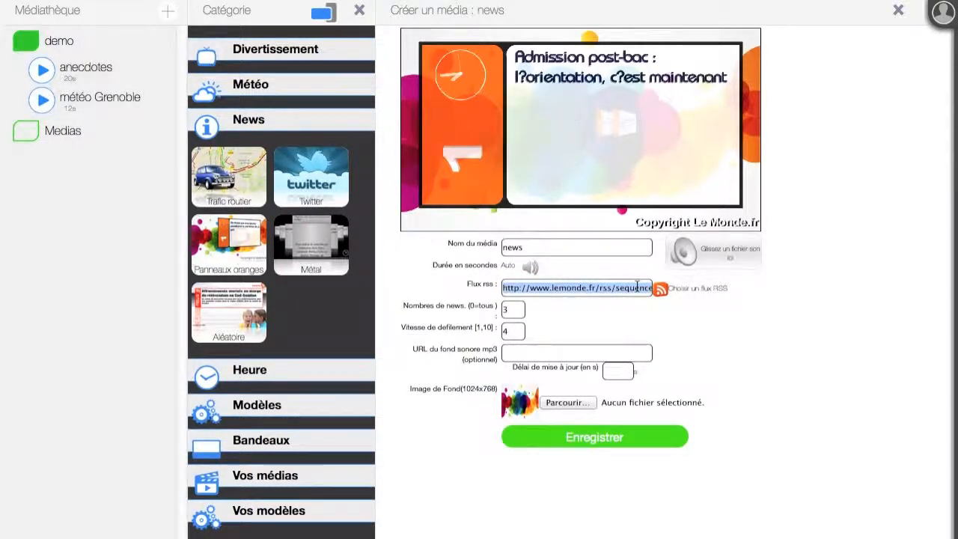
click(671, 294)
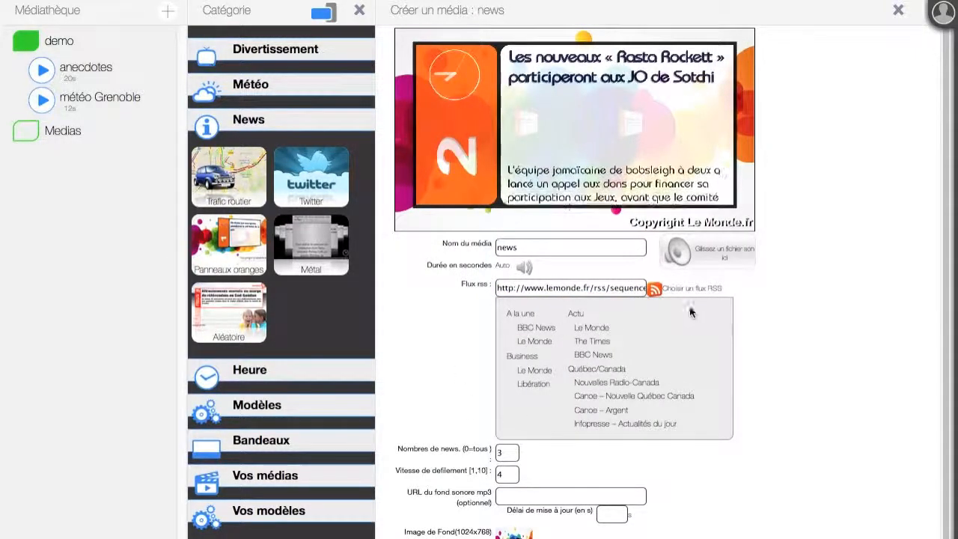
click(597, 330)
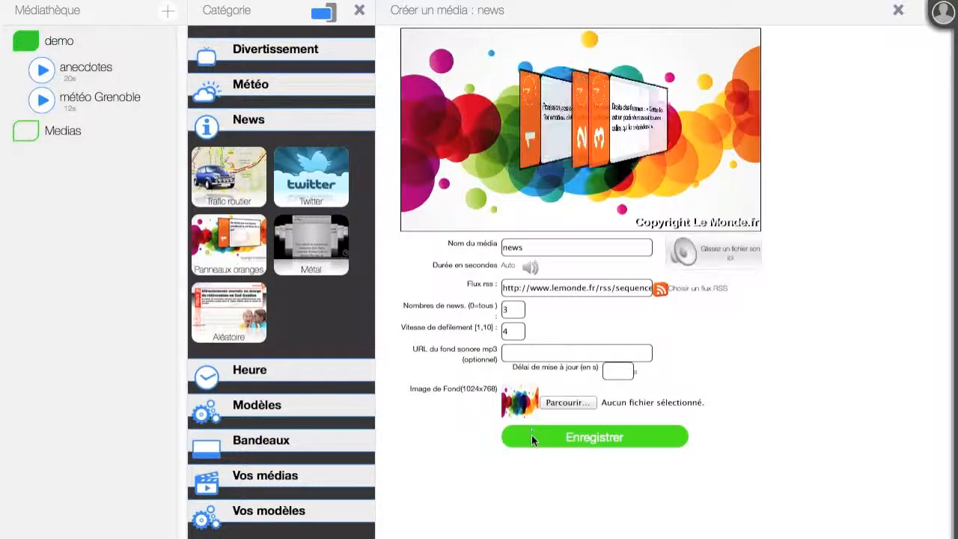
click(593, 440)
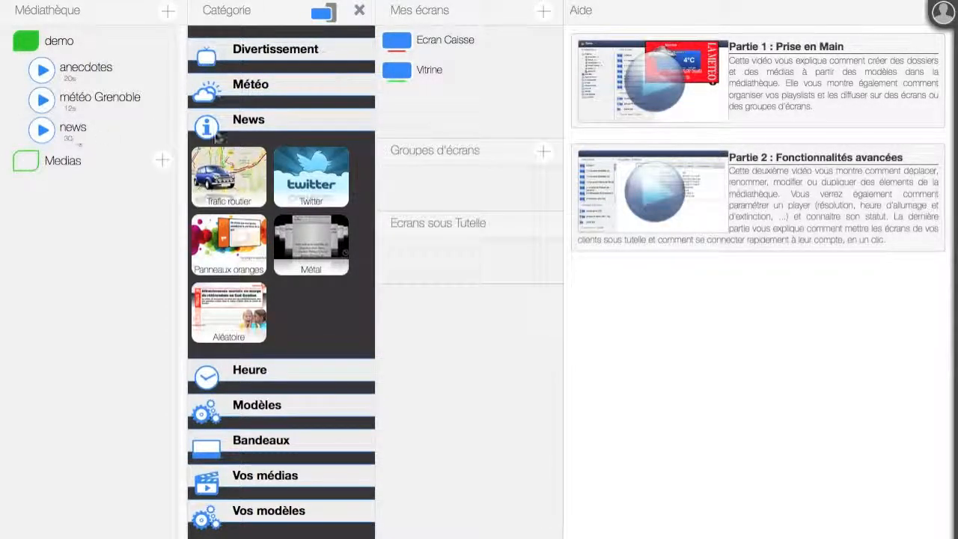
Step: Start a media item from the Heure template in the Heure category and name it heure
click(315, 129)
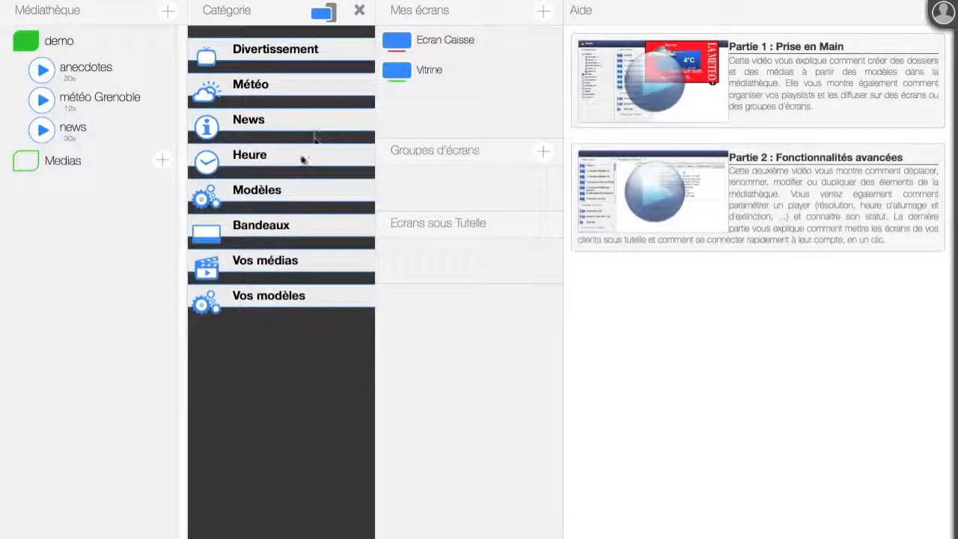
click(296, 158)
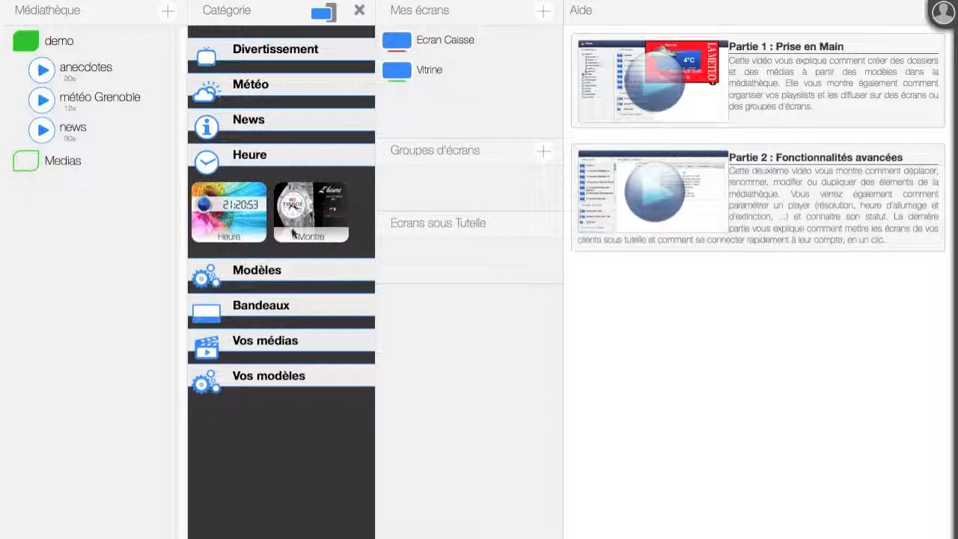
click(237, 212)
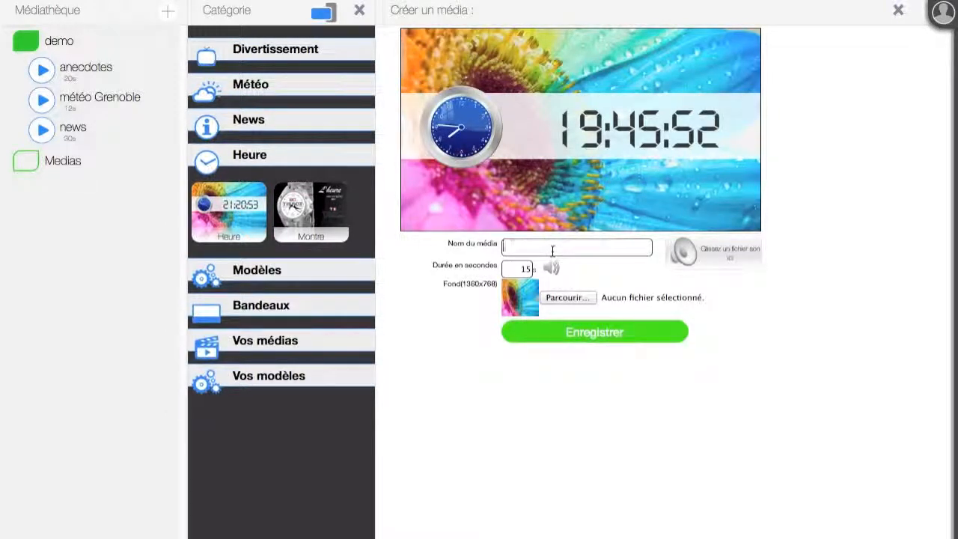
text(heure)
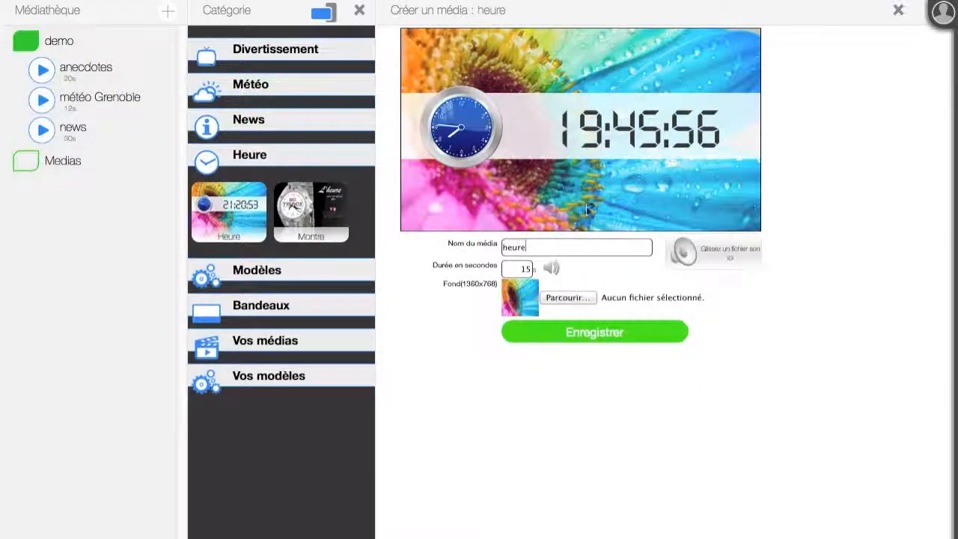
Step: Use fond_coloré.jpeg from the photos folder as the heure media's background and save the media
click(567, 297)
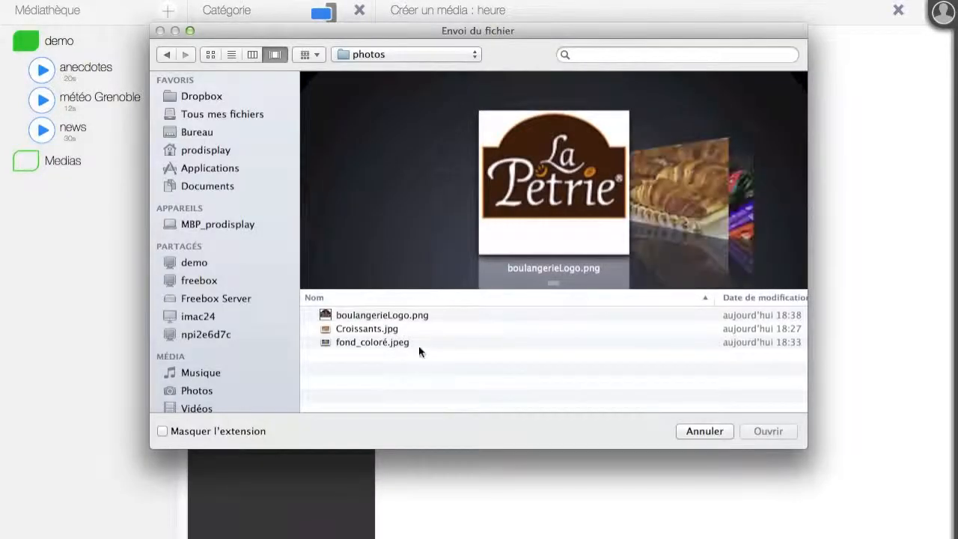
click(393, 344)
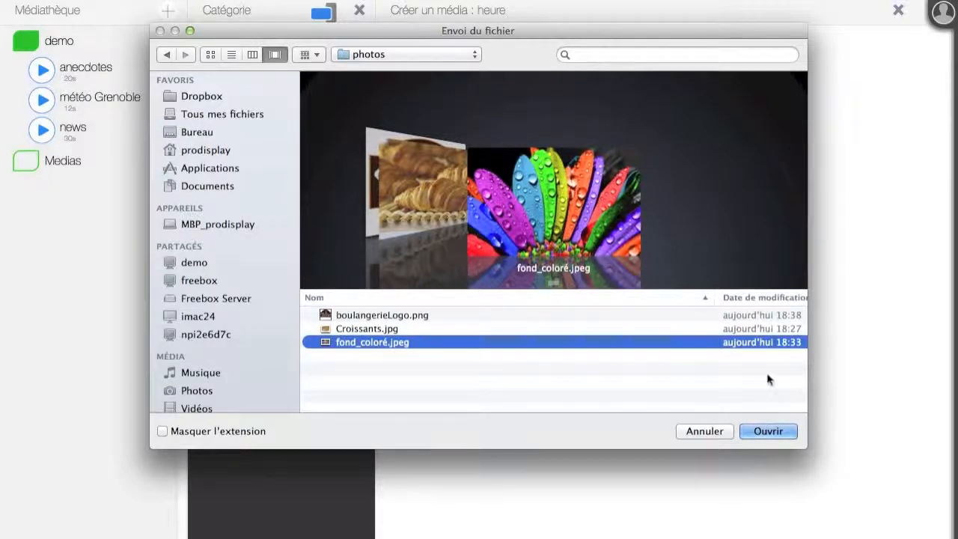
click(768, 431)
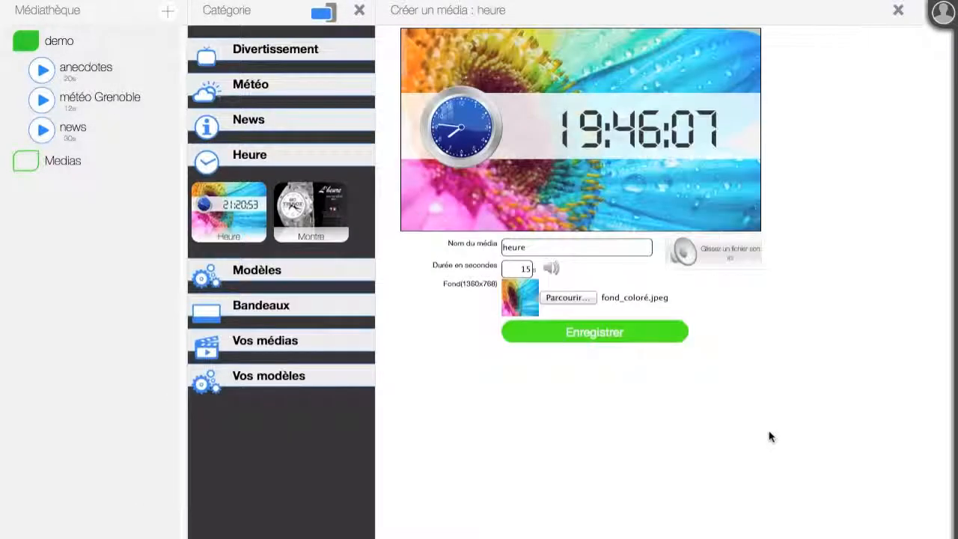
click(582, 331)
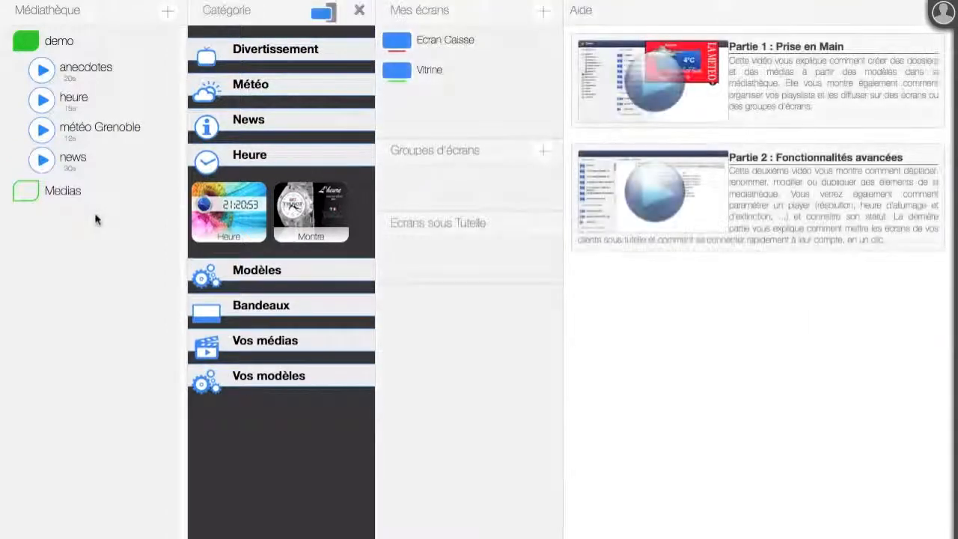
Step: Preview the heure media from the demo folder and close the preview
click(43, 99)
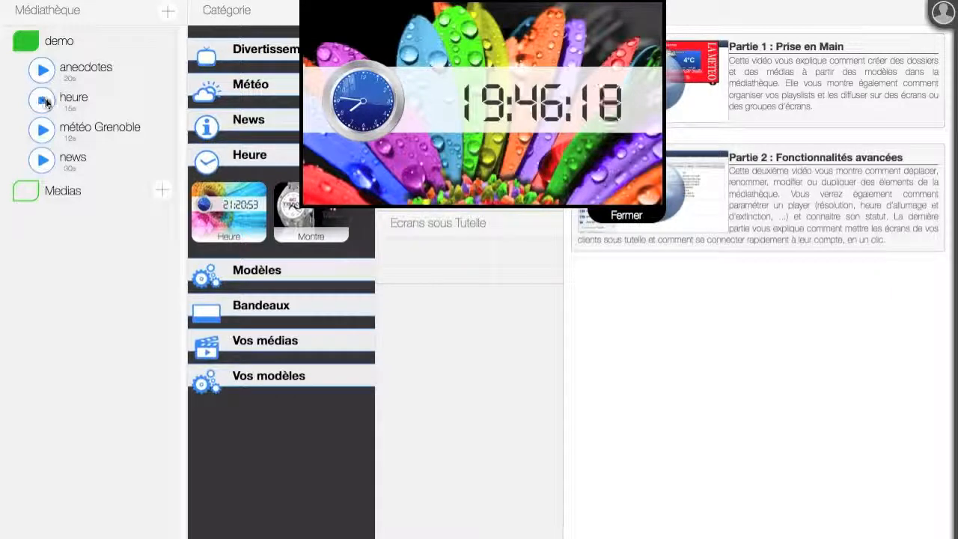
click(623, 217)
Step: Start a media item from the Alimentation template in Modèles and name it promo croissants
click(233, 269)
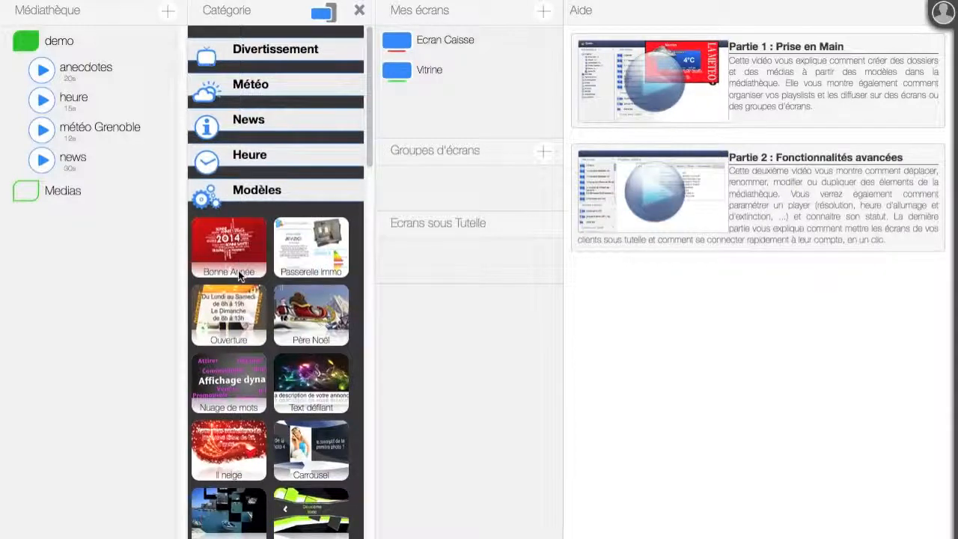
drag(373, 146, 373, 222)
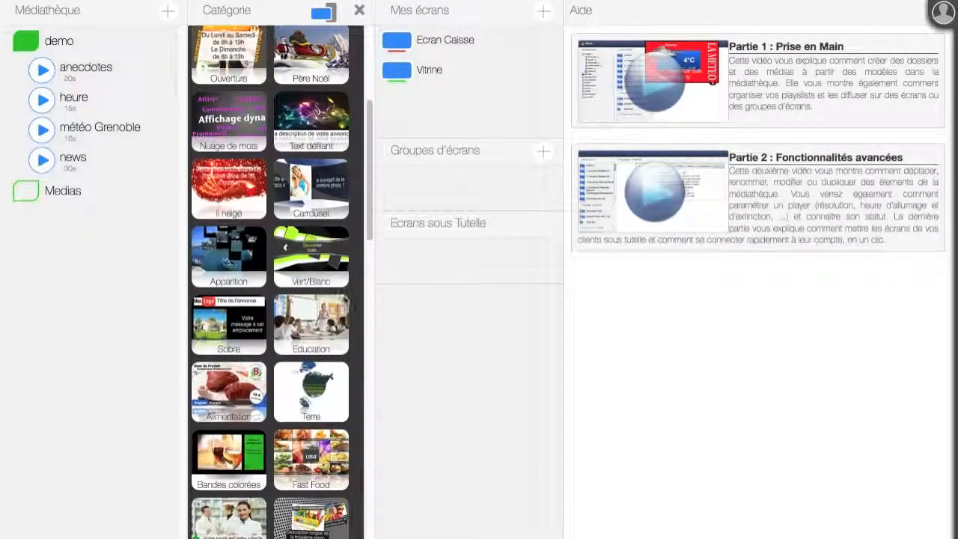
click(242, 388)
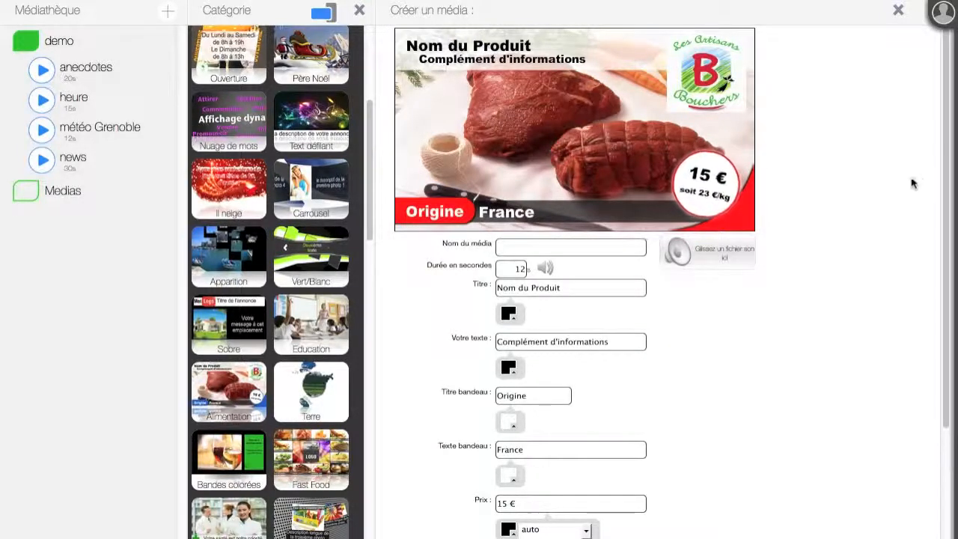
click(564, 246)
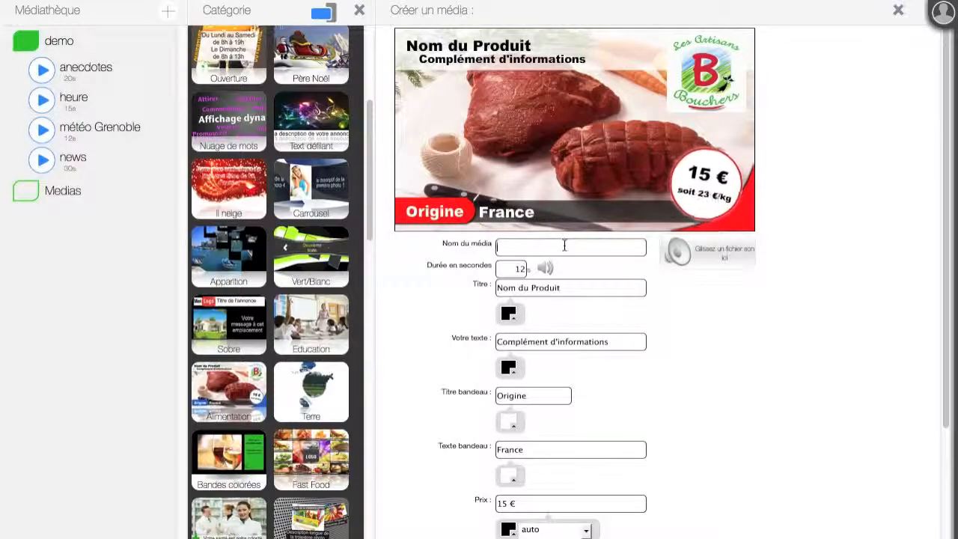
text(promo croissants)
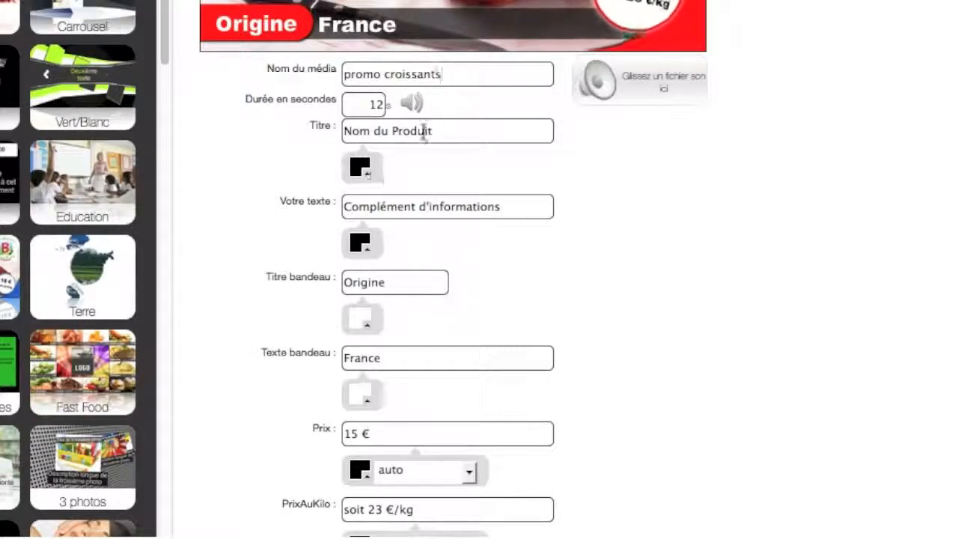
Step: Set the promo media's title to Croissants and its additional text to Pur Beurre
drag(440, 133, 321, 133)
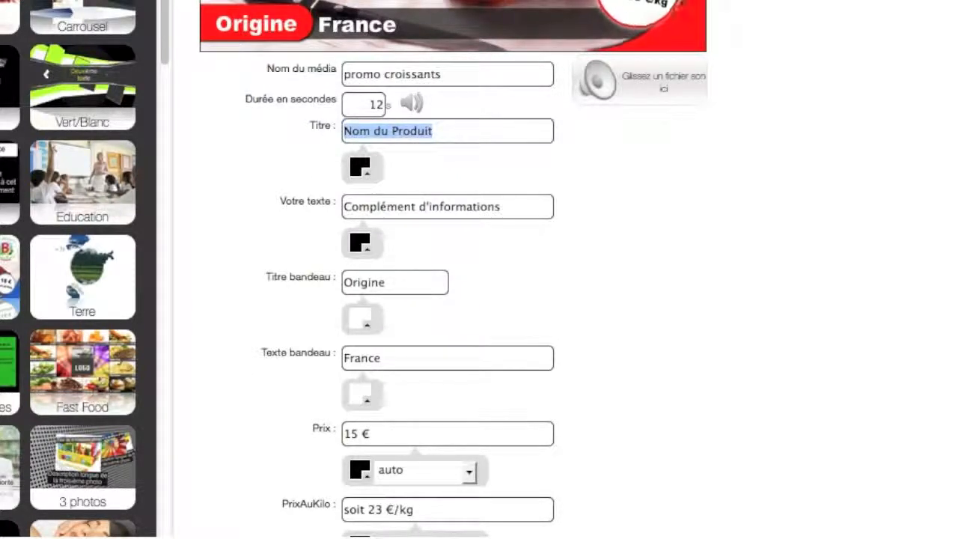
text(Croissants)
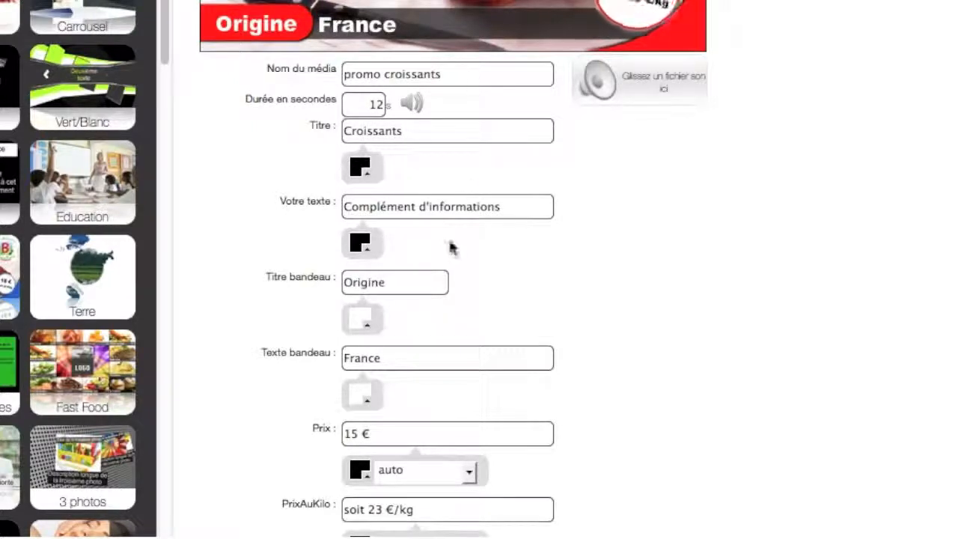
triple_click(426, 206)
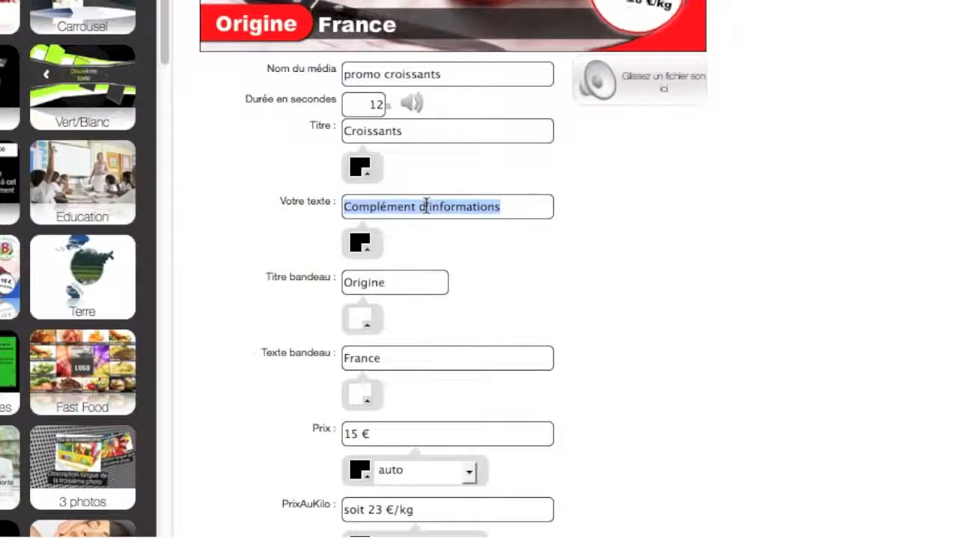
text(Pur Beurre)
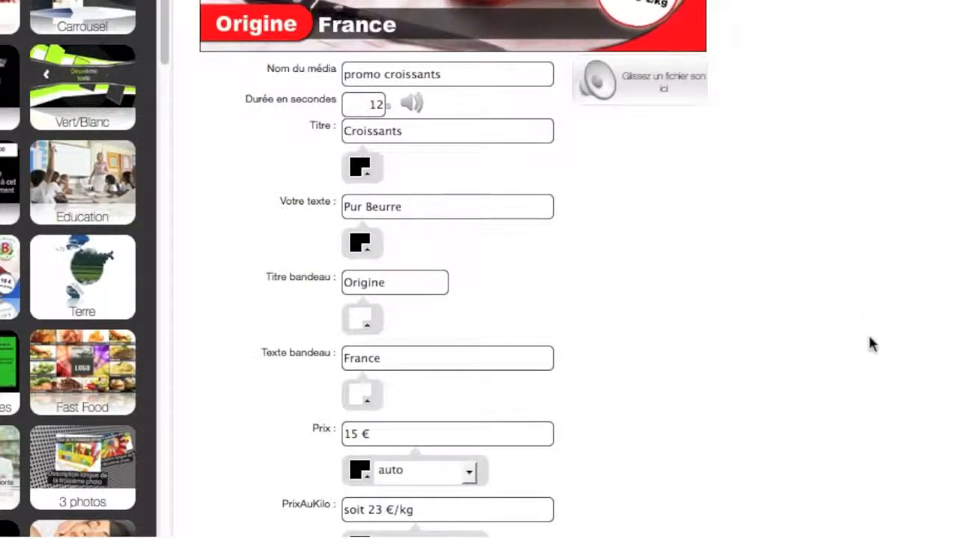
Step: Set the banner title to PROMO and the banner text to "3 achetés = 1 offert"
scroll(693, 303, down, 3)
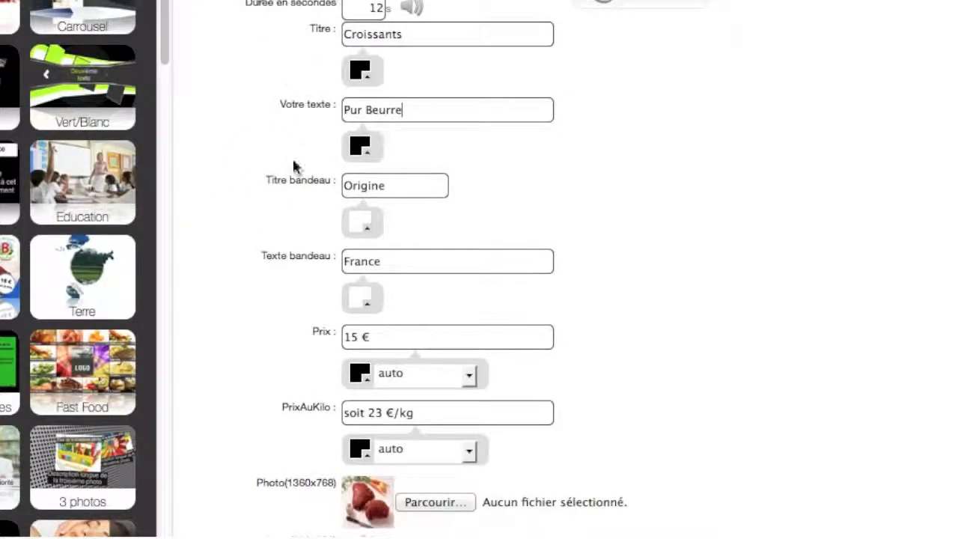
double_click(362, 192)
text(PROMO)
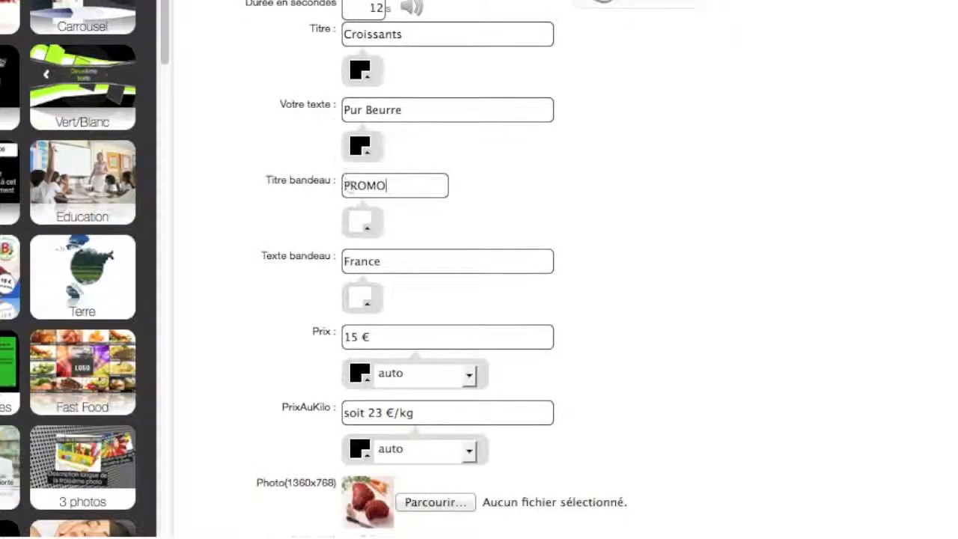
double_click(365, 257)
text(1)
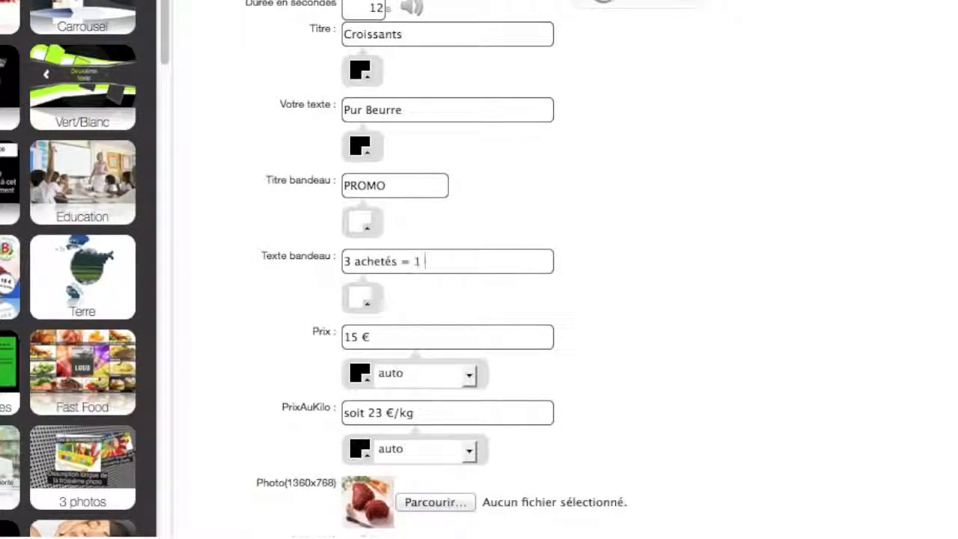
text( offert)
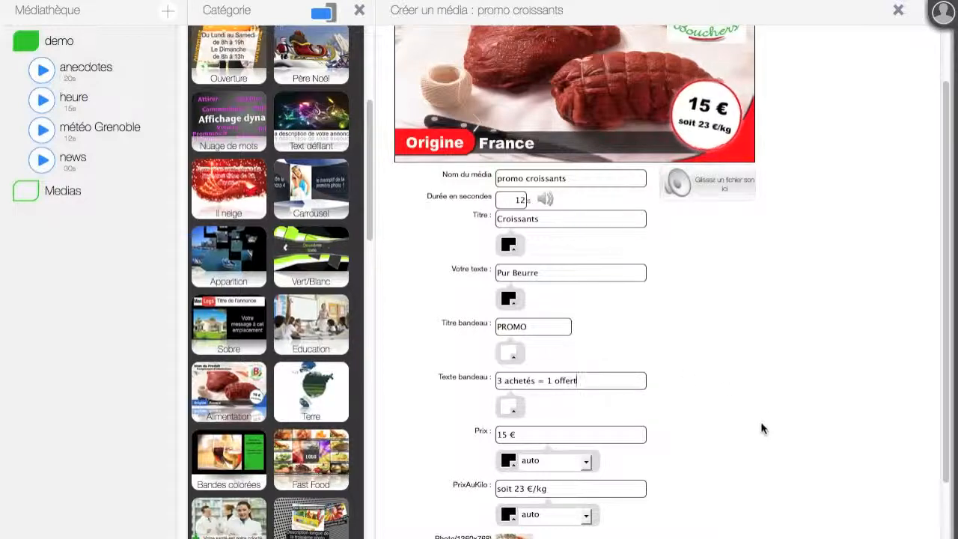
Step: Set the price to 0,95 € and replace the price-per-kilo text with "l'unité"
drag(517, 434, 494, 434)
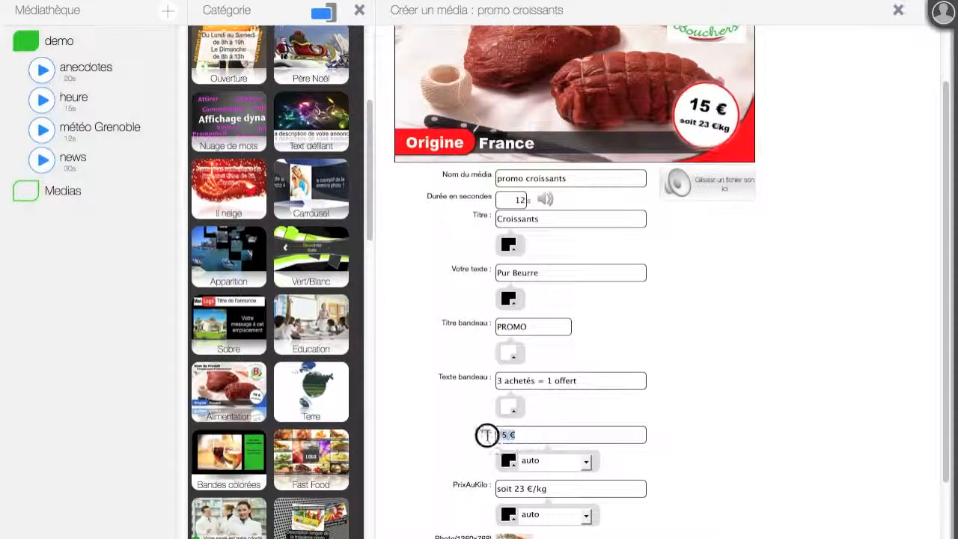
text(0,95)
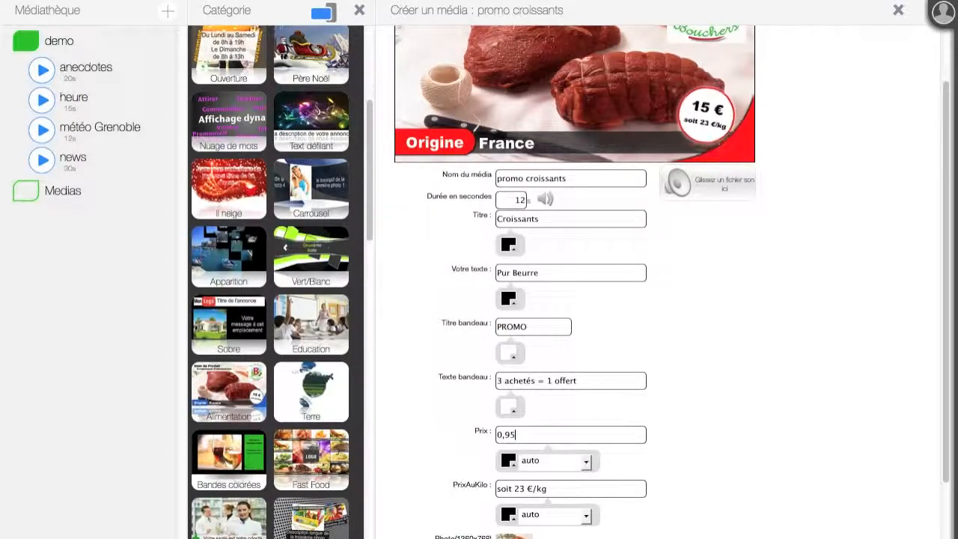
text( €)
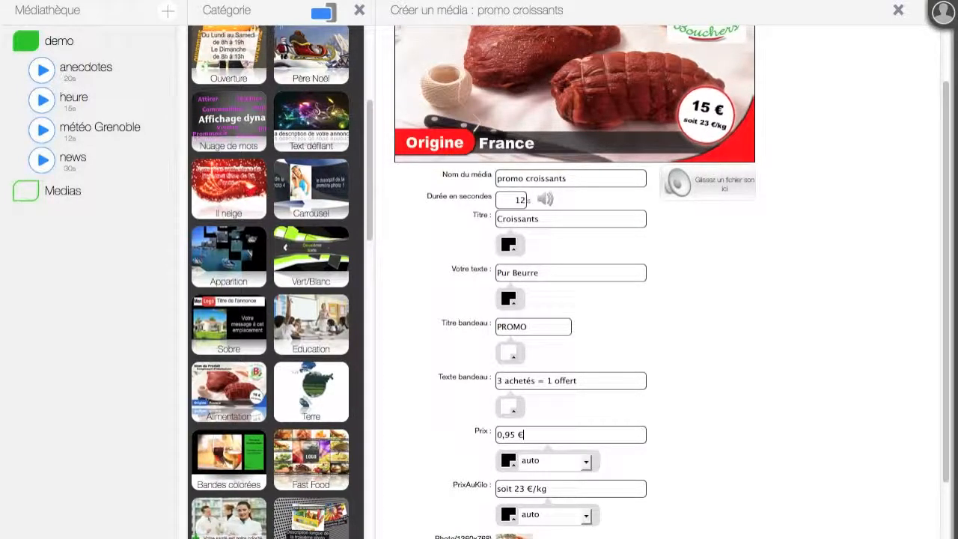
scroll(712, 399, down, 2)
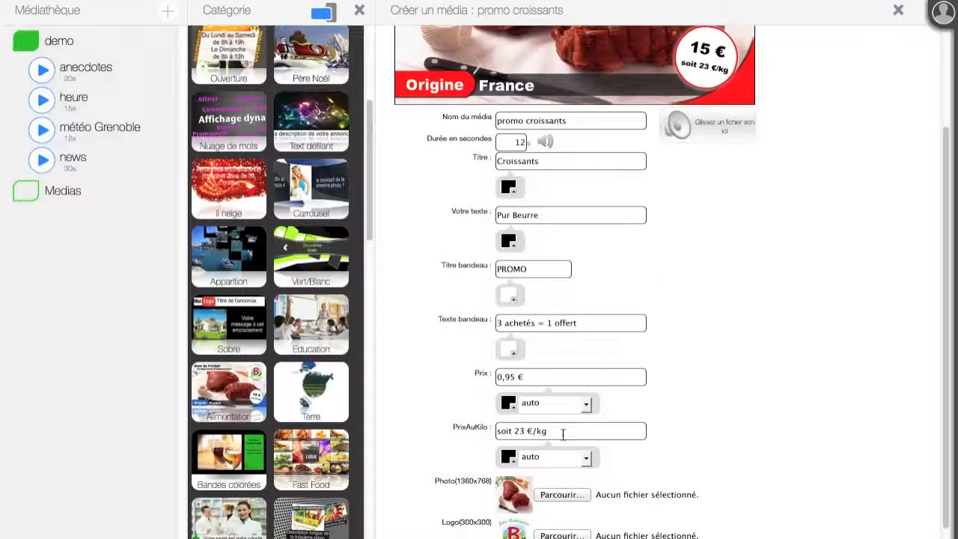
drag(563, 434, 460, 432)
text(l'unité)
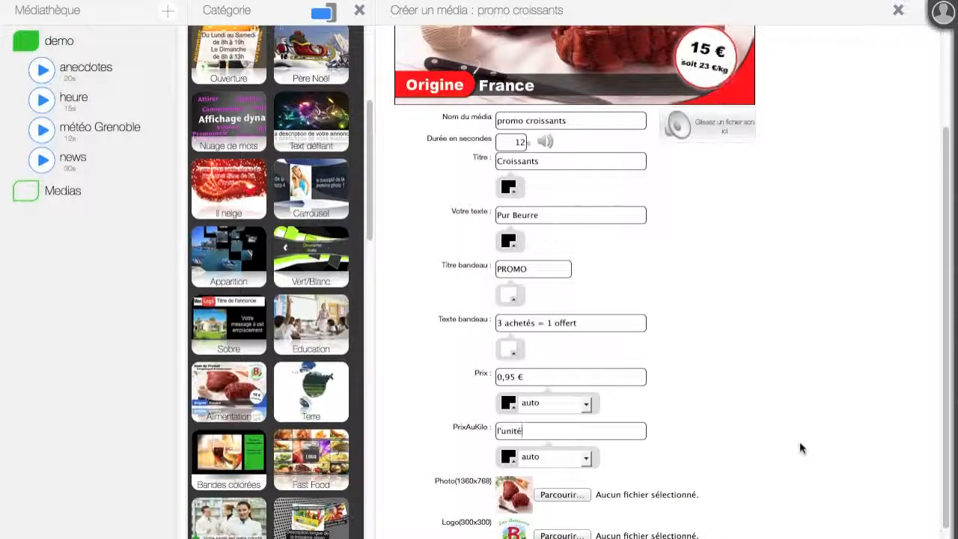
Step: Choose Croissants.jpg as the promo media's photo and boulangerieLogo.png as its logo
scroll(800, 448, down, 2)
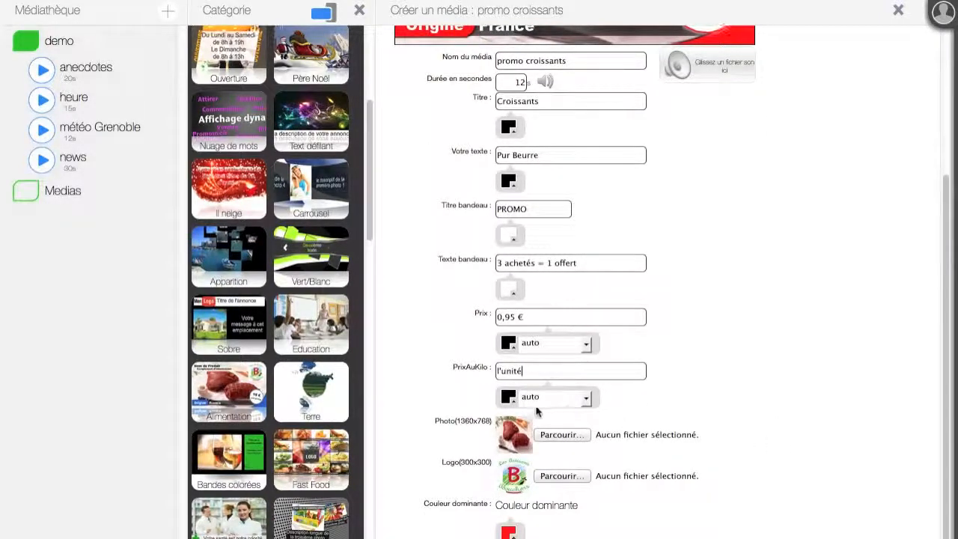
scroll(752, 404, up, 5)
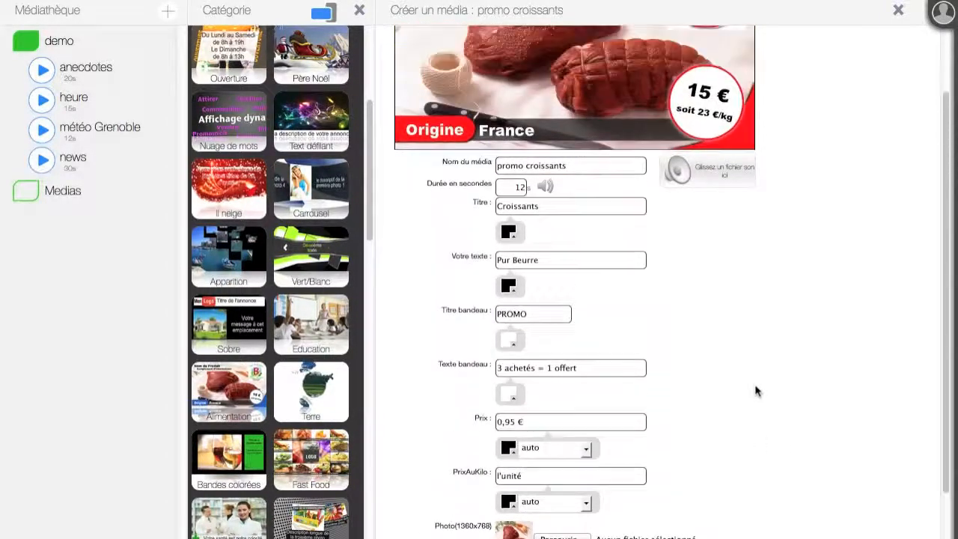
scroll(756, 390, down, 5)
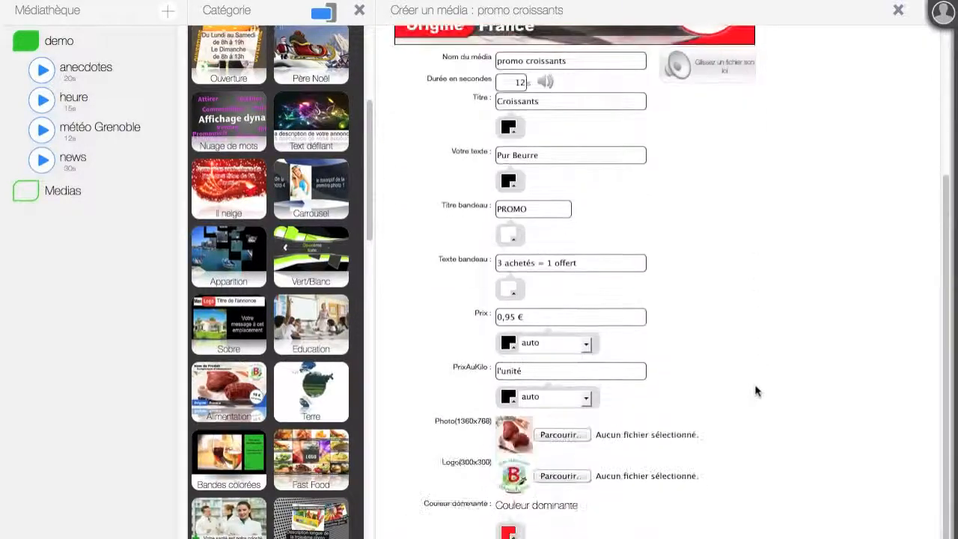
click(563, 435)
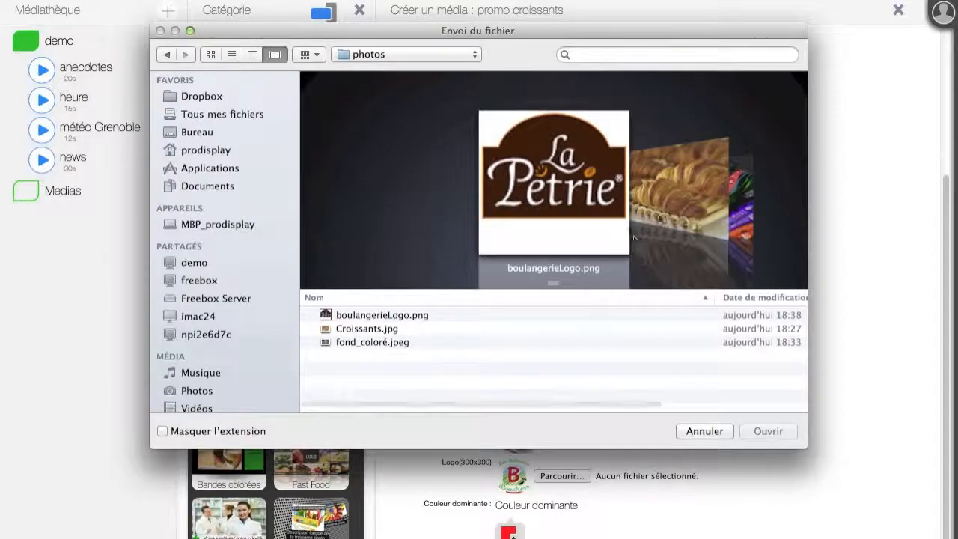
click(662, 213)
click(661, 212)
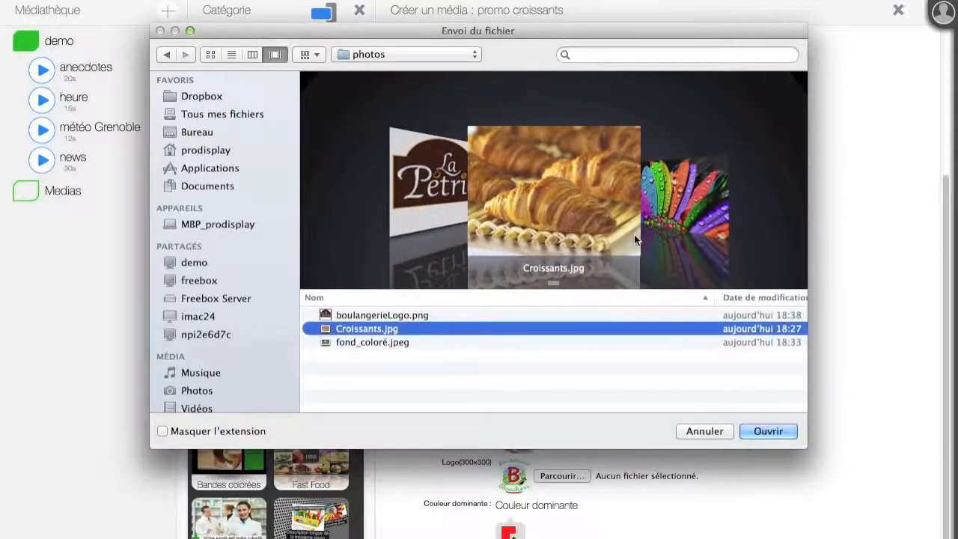
click(768, 431)
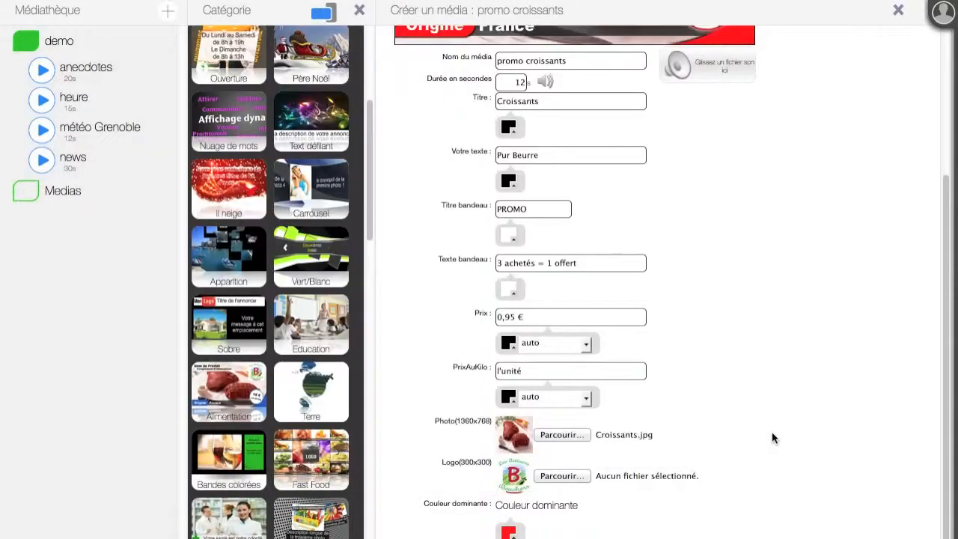
click(568, 479)
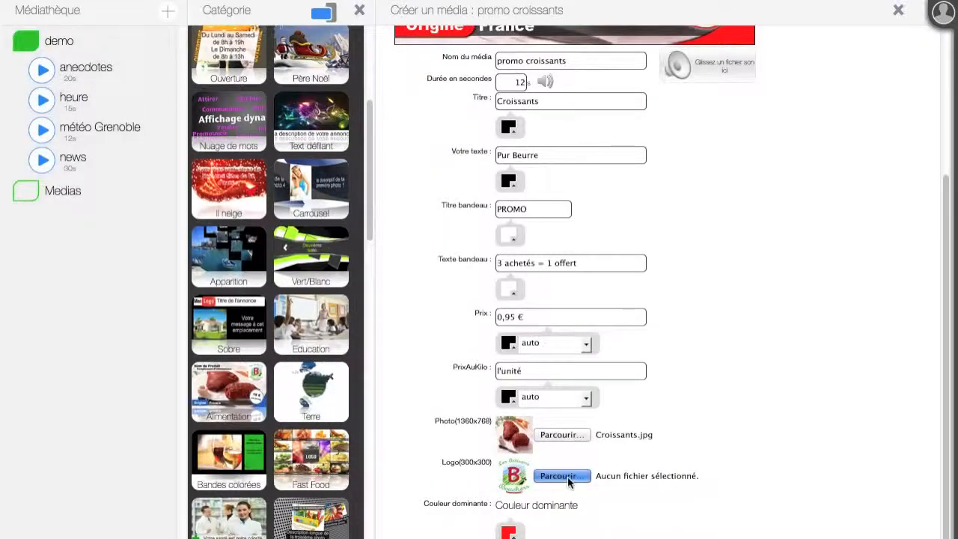
double_click(571, 167)
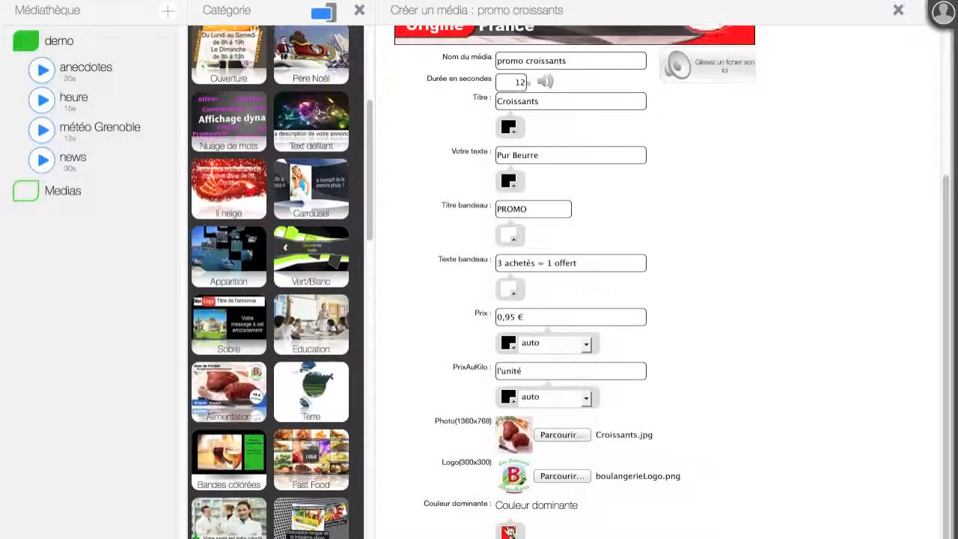
Step: Set the promo croissants media's dominant colour to the dark red #3d0101
scroll(757, 356, up, 5)
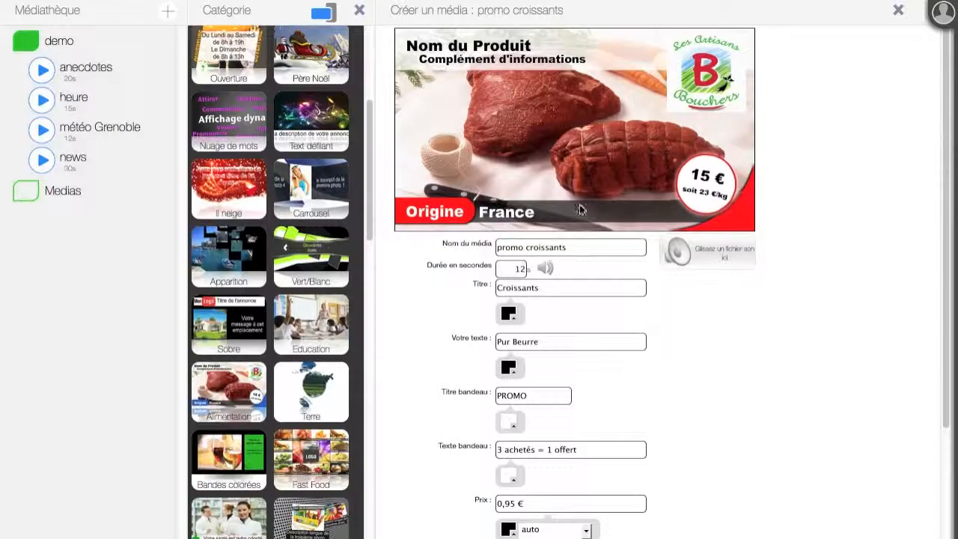
scroll(786, 364, down, 5)
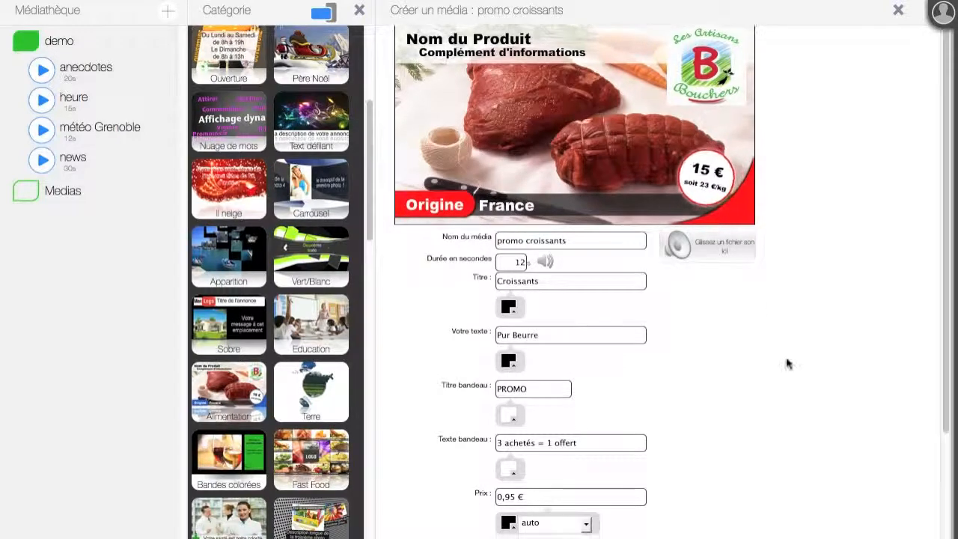
click(522, 530)
mouse_move(521, 158)
mouse_down()
mouse_move(527, 150)
mouse_move(561, 175)
mouse_move(562, 194)
mouse_up()
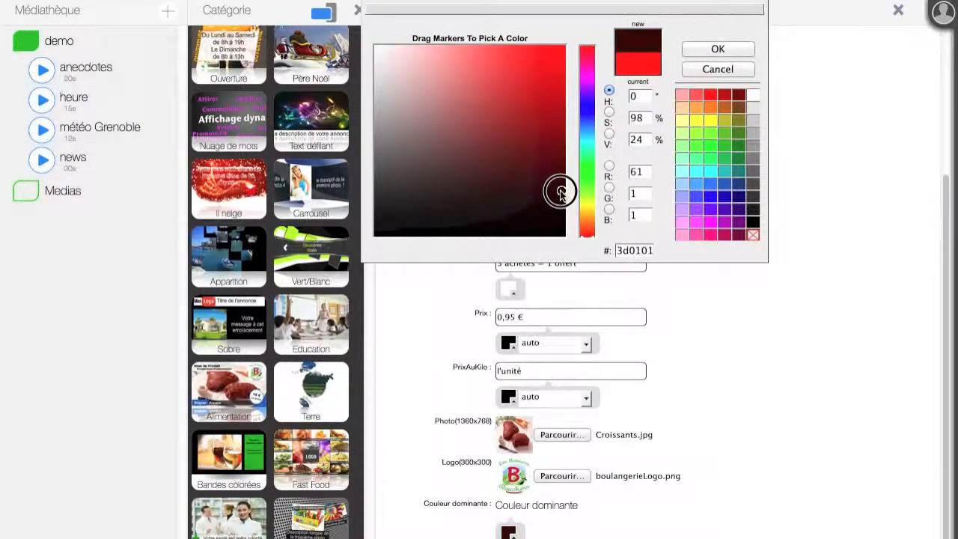
click(728, 54)
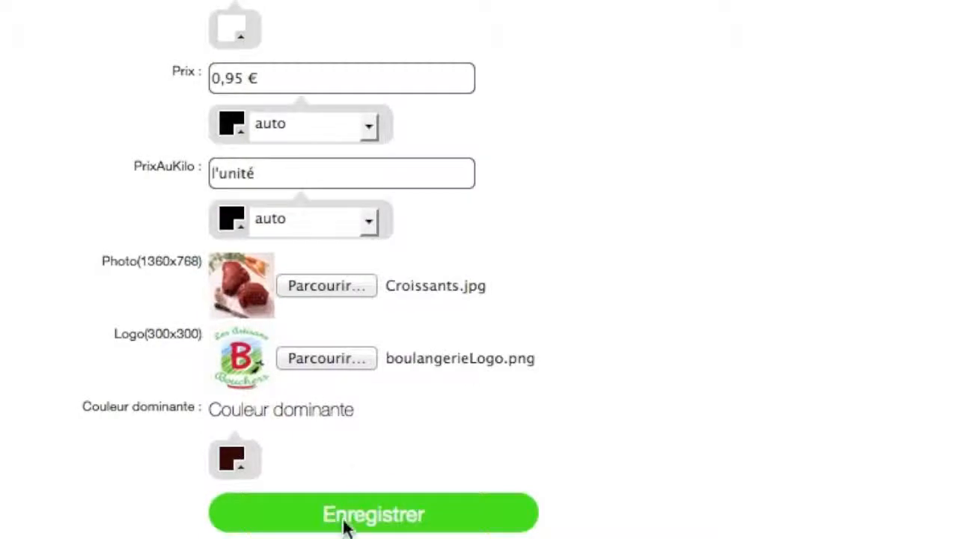
Step: Save the promo croissants media and play its preview once
click(344, 524)
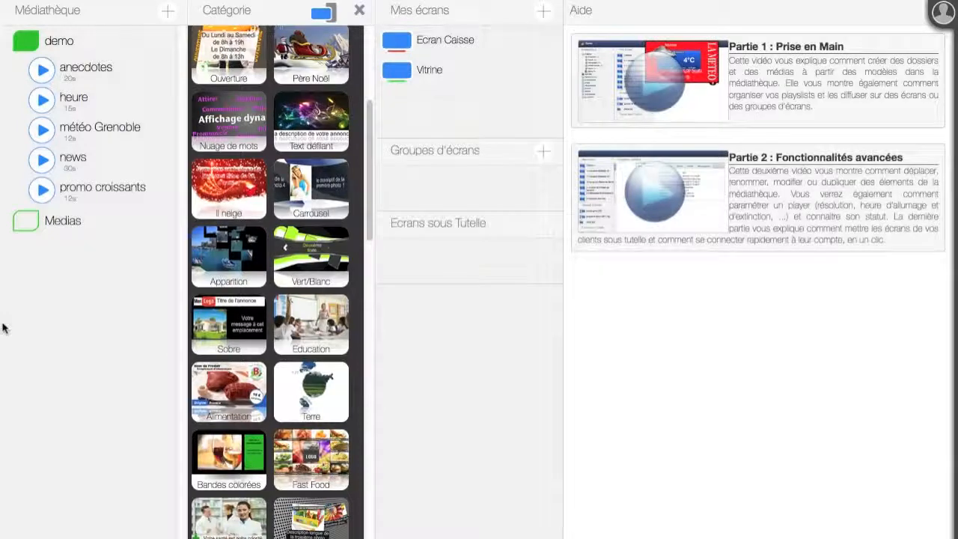
click(41, 192)
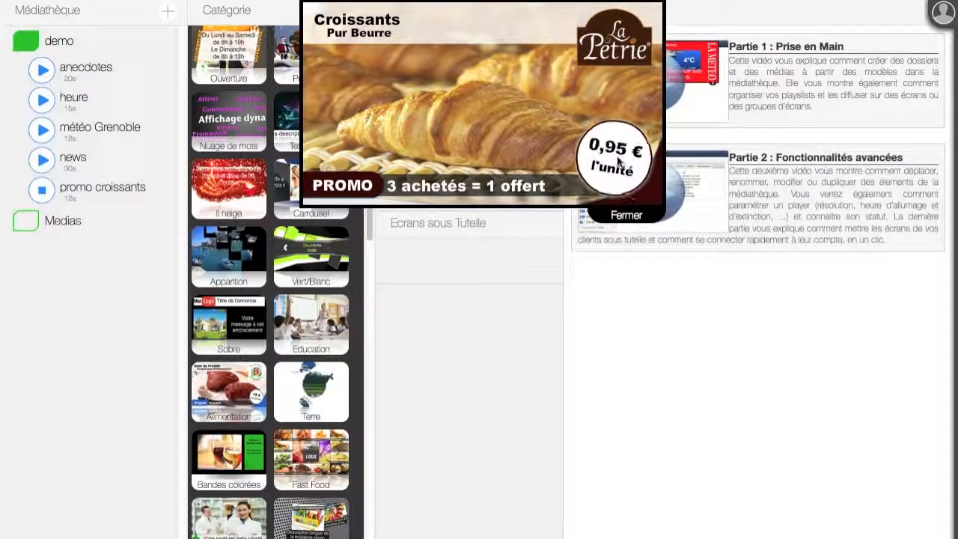
click(624, 217)
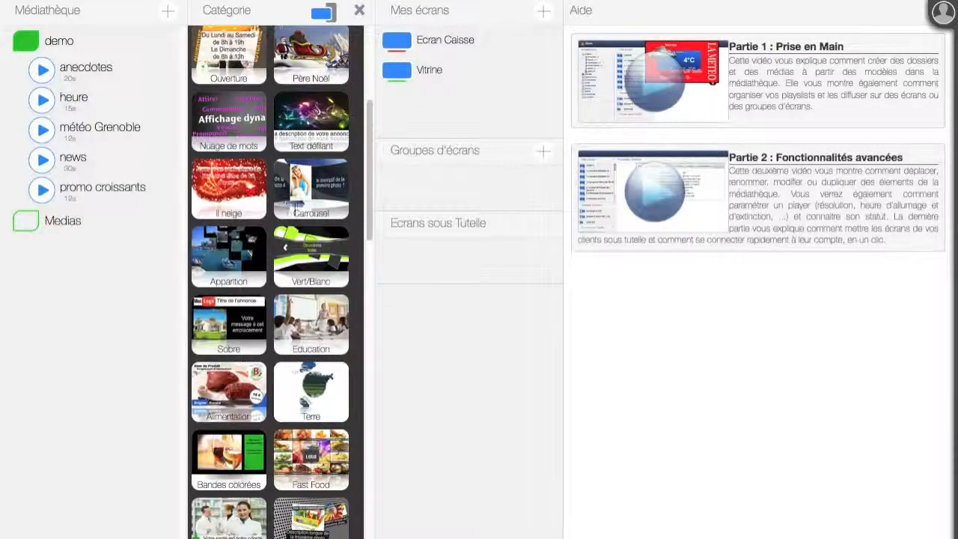
Step: Create a media named ouverture from the Ouverture template, keeping its default opening-hours content, and save it
scroll(277, 202, up, 3)
scroll(234, 271, up, 1)
click(234, 271)
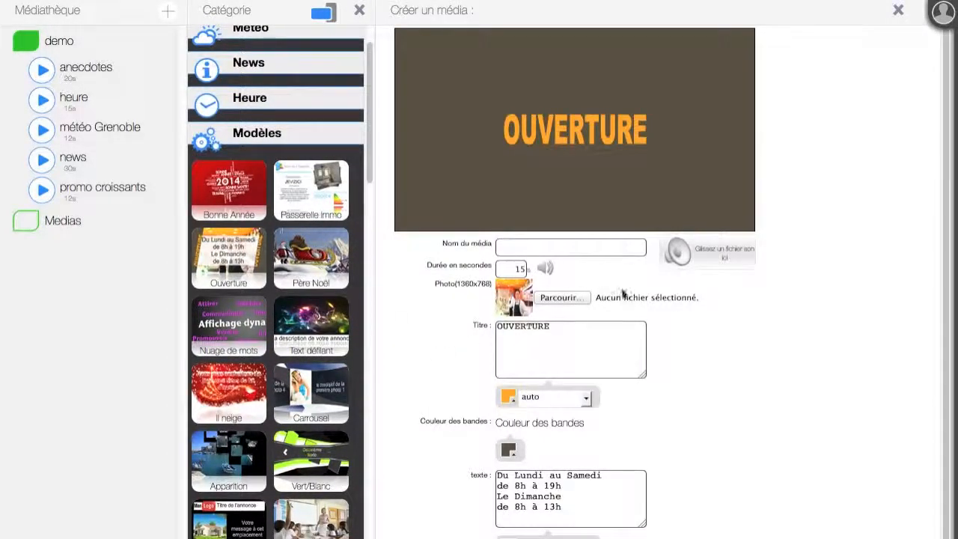
click(523, 245)
text(ouverture)
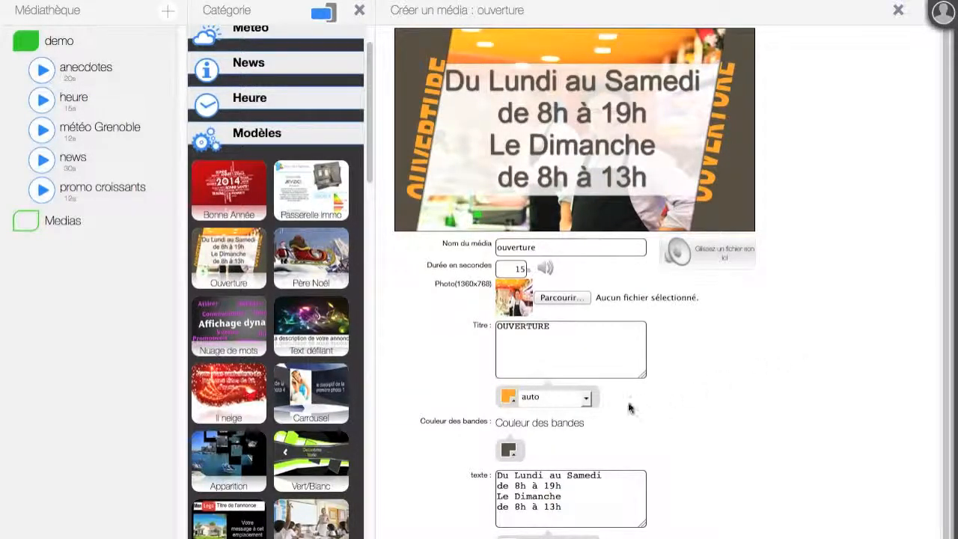
scroll(803, 322, down, 1)
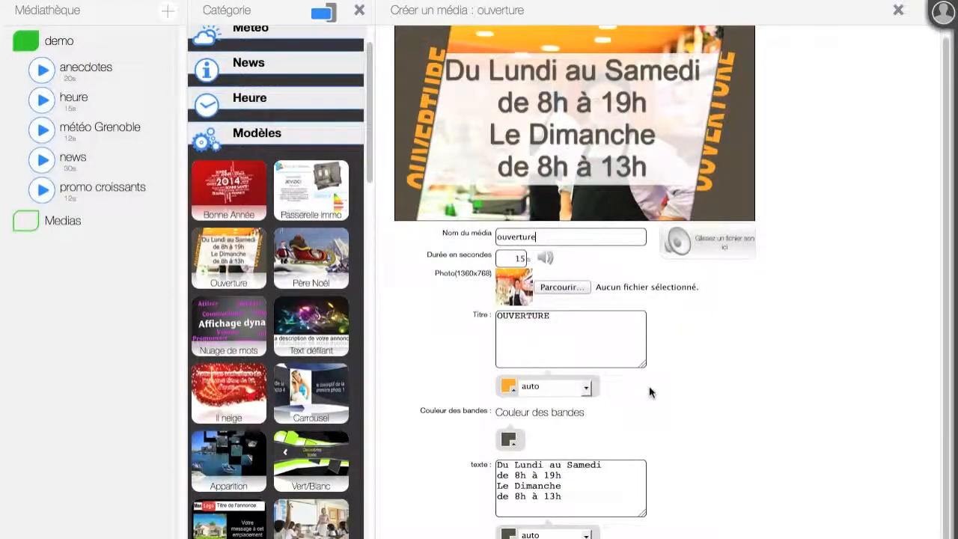
scroll(648, 392, down, 1)
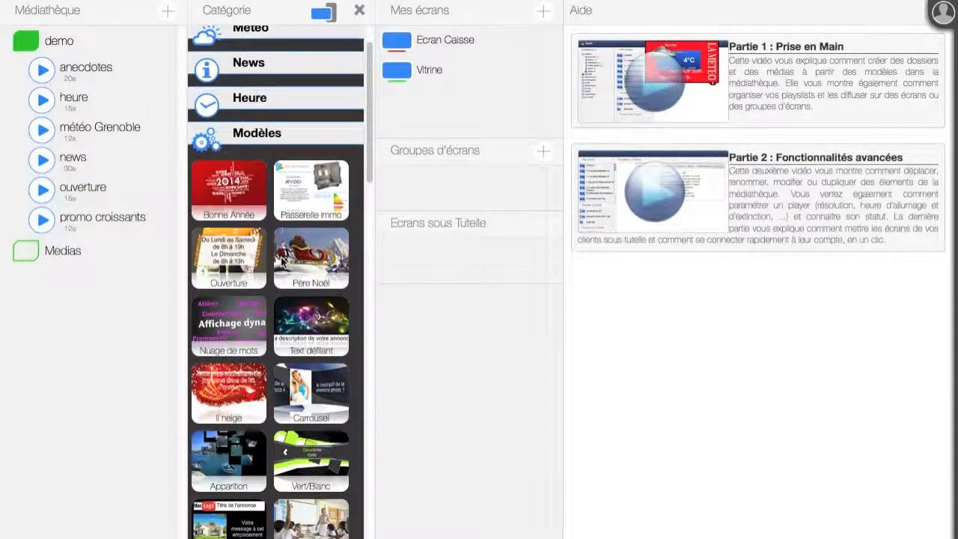
Step: Look through the portrait-format templates and return to the landscape ones
click(333, 16)
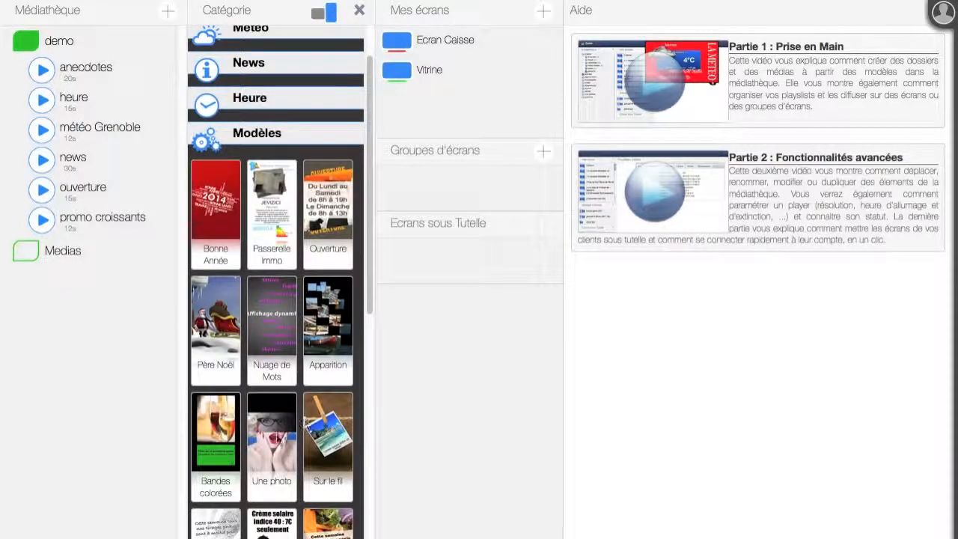
scroll(274, 422, down, 3)
scroll(275, 423, up, 3)
scroll(275, 423, up, 2)
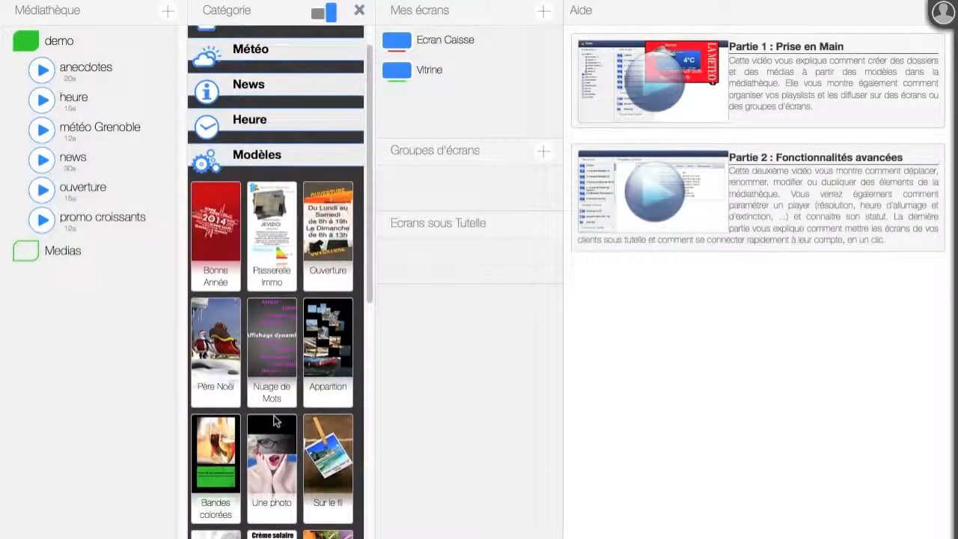
click(319, 14)
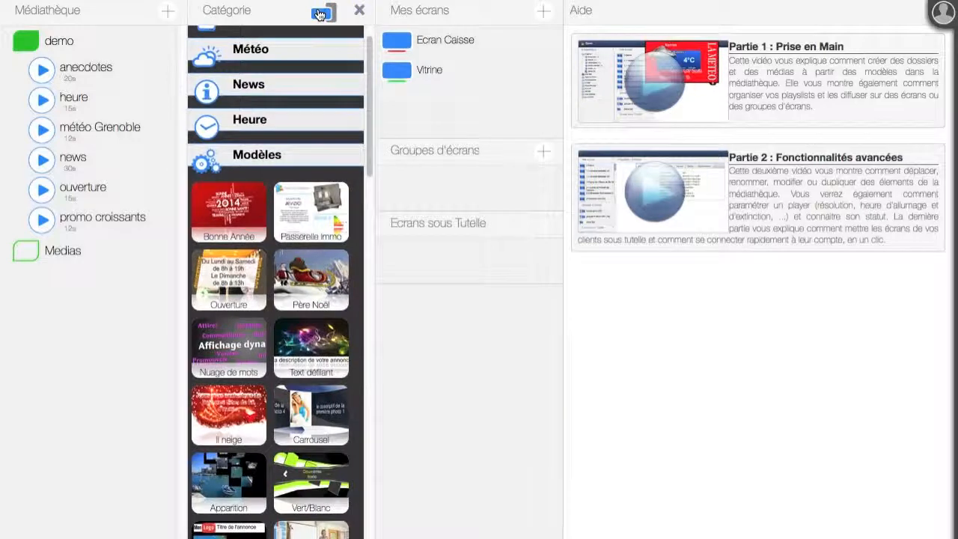
Step: Start a new media from the Texte libre template in the Bandeaux category
click(266, 164)
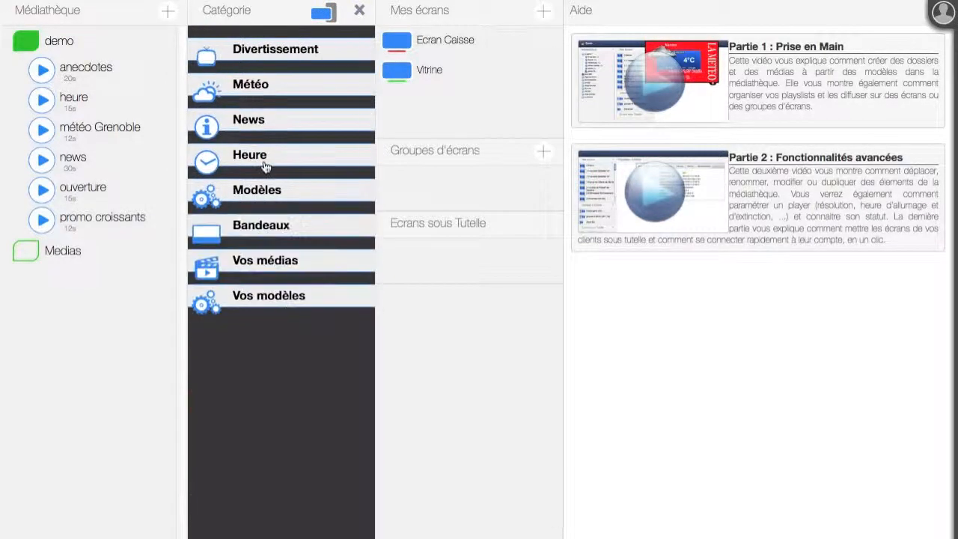
click(256, 229)
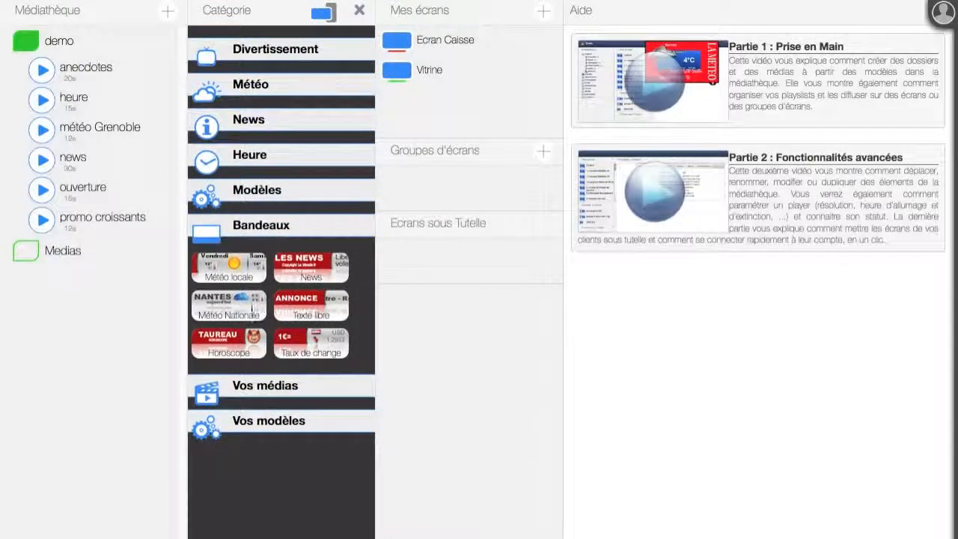
click(312, 309)
Step: Replace the banner text with "Bienvenue dans notre boulangerie, toute l'équipe est heureuse de vous y accueillir." and name the media bienvenue bandeau
drag(552, 350, 503, 339)
key(BackSpace)
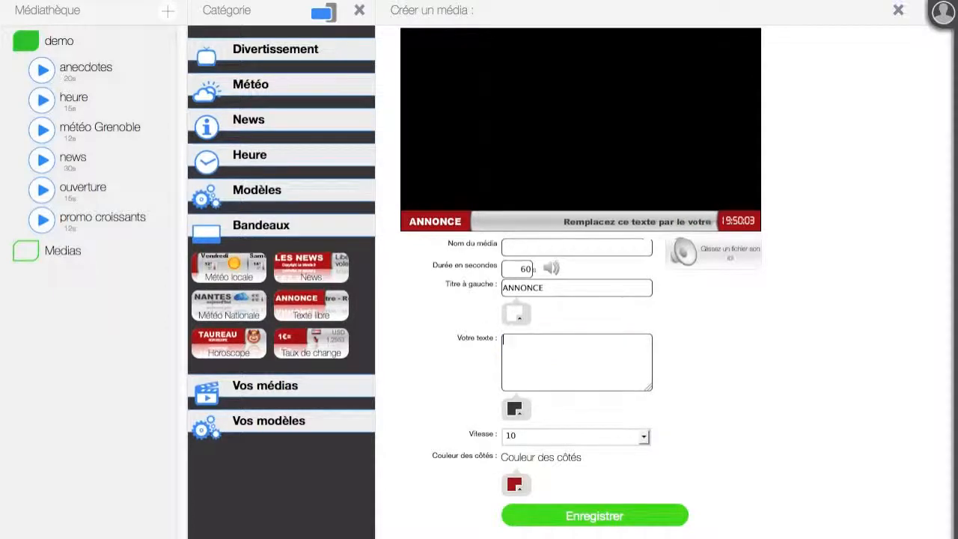
text(Bienvenue dans notre)
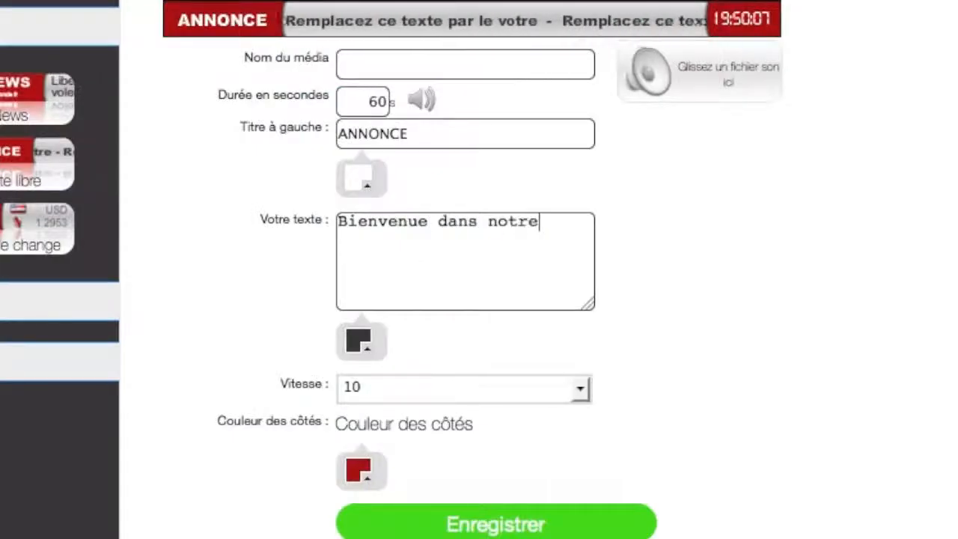
text( boulanger)
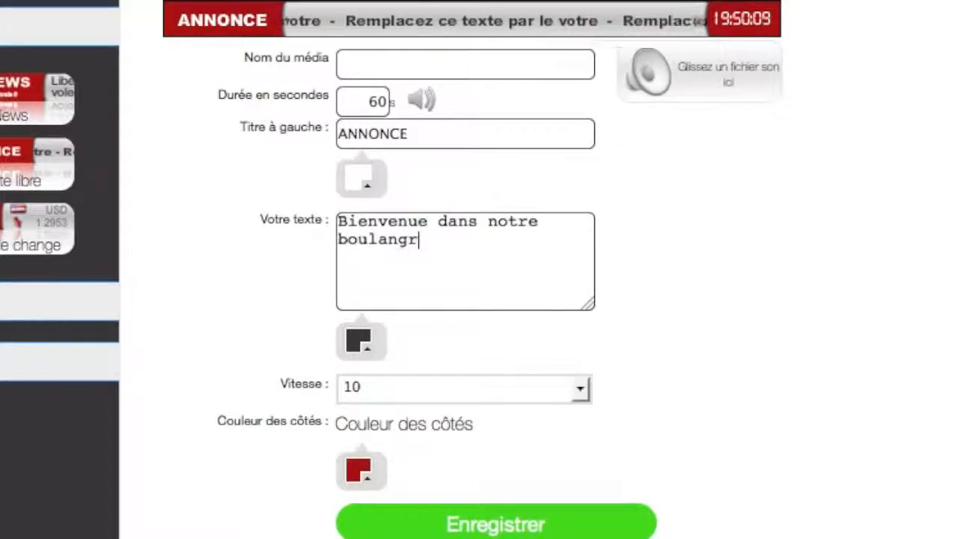
text(ie, )
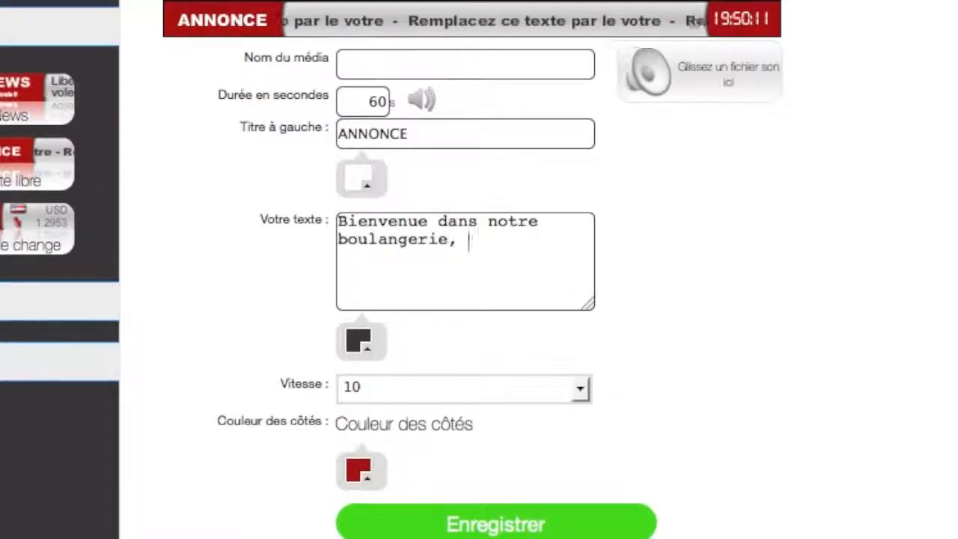
text(toute l'é)
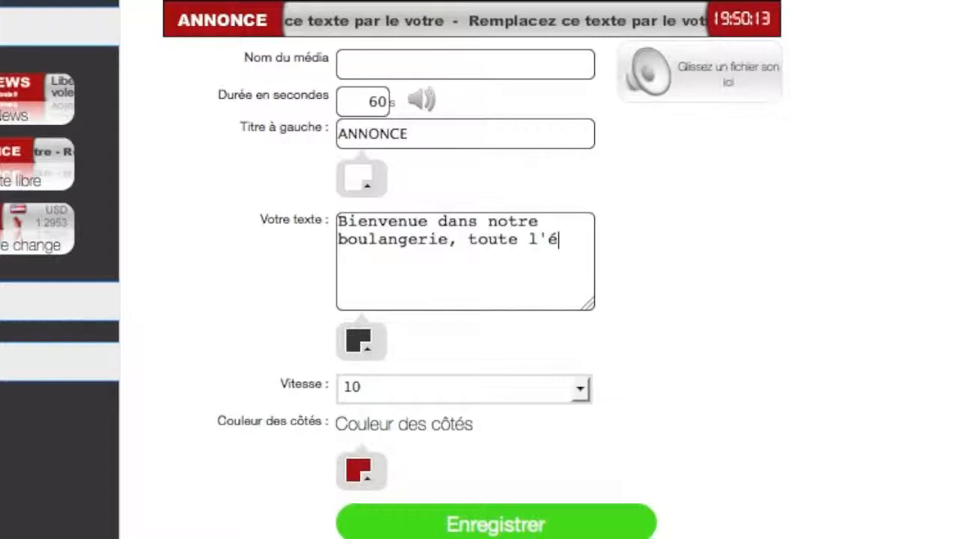
text(quipe est heureuse de)
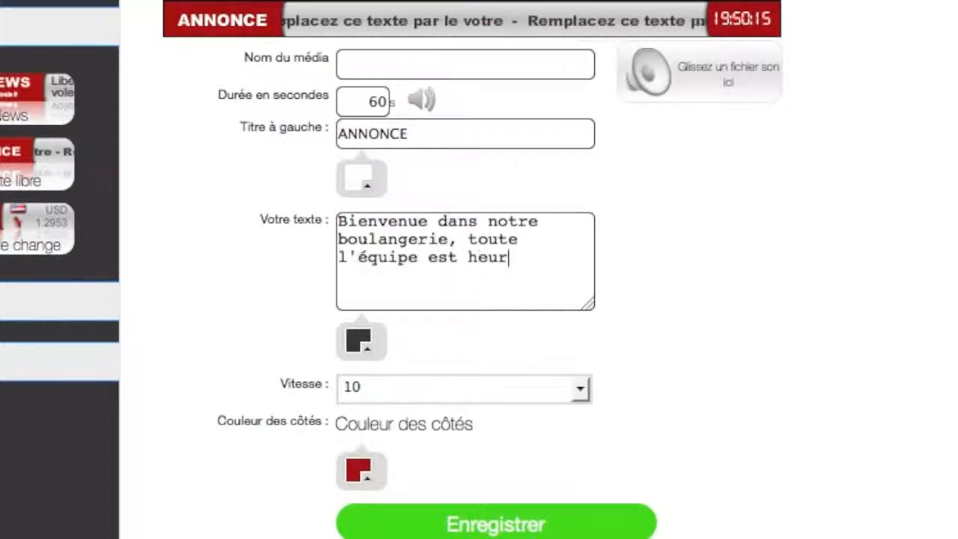
text( voy)
text(s y accueill)
text(ir.)
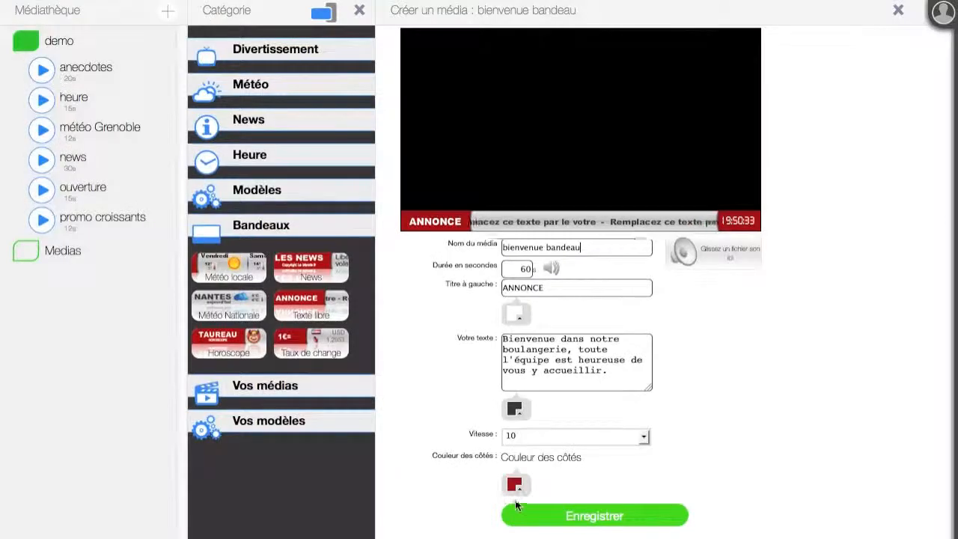
Step: Change the banner's side colour to a very dark red
click(359, 469)
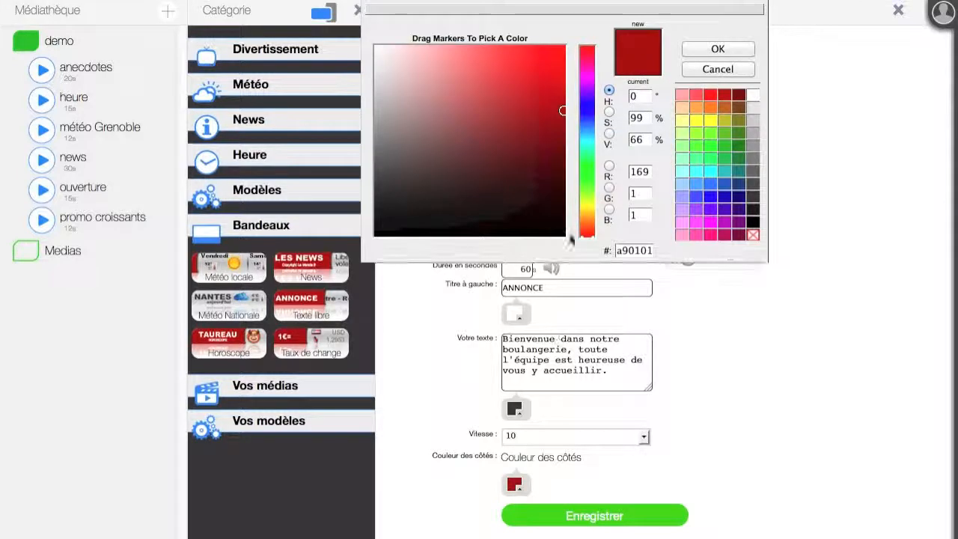
click(561, 181)
click(717, 49)
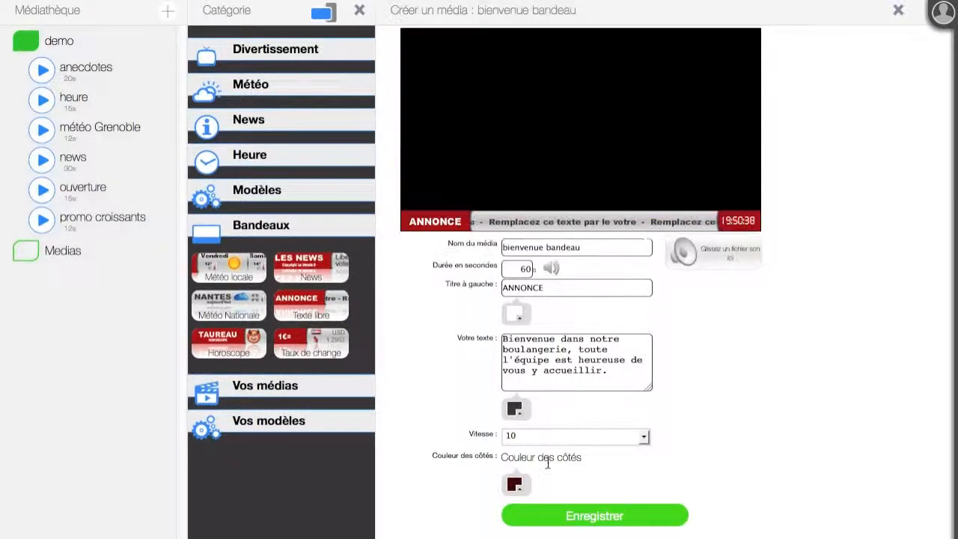
Step: Save the bienvenue bandeau media and play its preview once
click(611, 515)
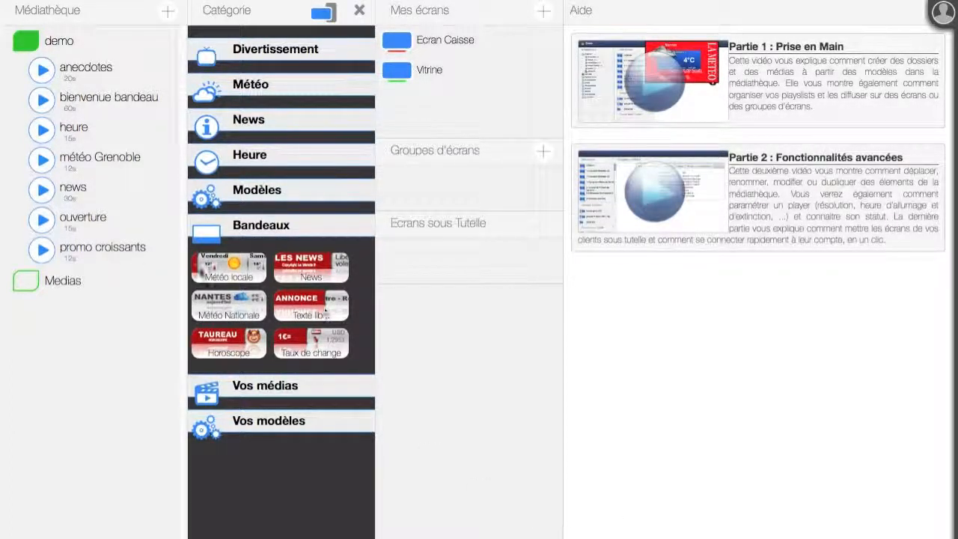
click(42, 101)
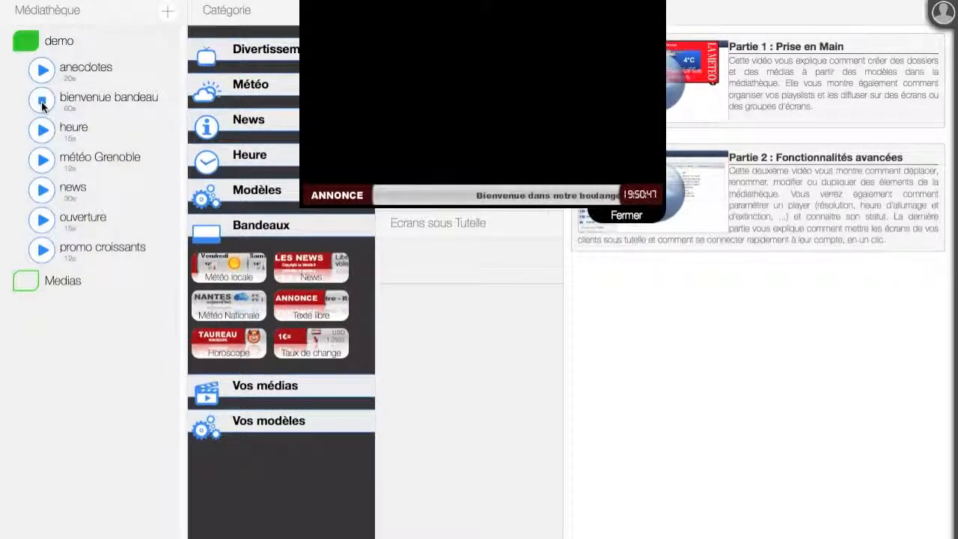
click(627, 216)
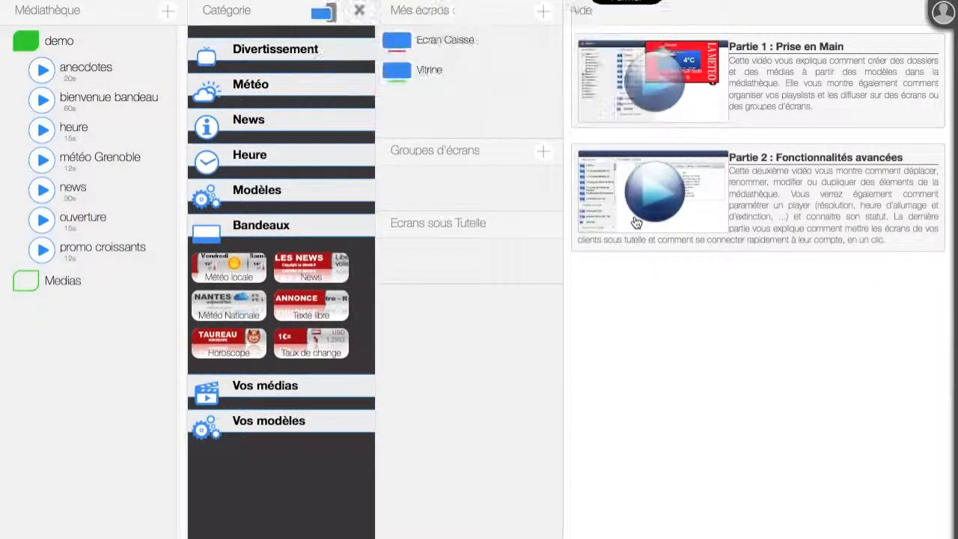
Step: Examine the media types offered in the Vos médias category
click(326, 384)
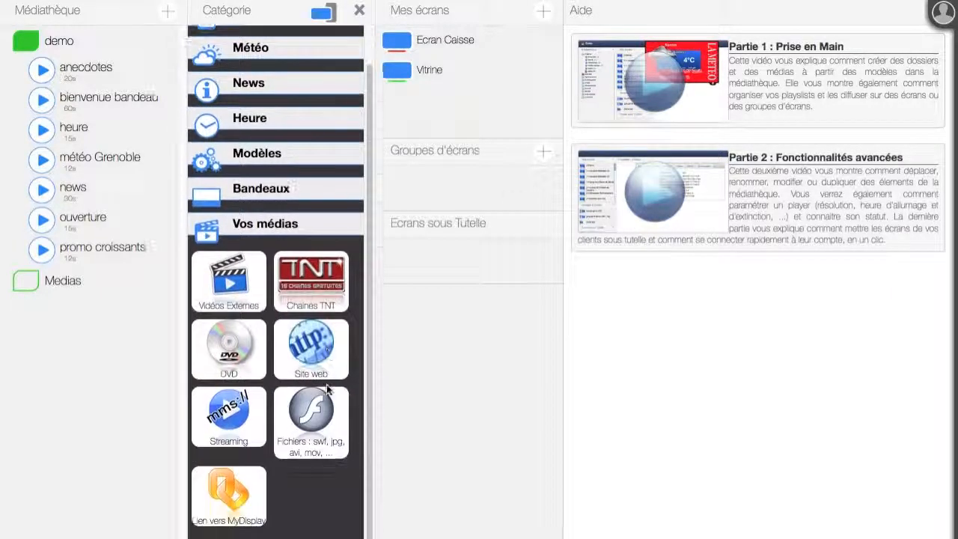
scroll(326, 384, up, 1)
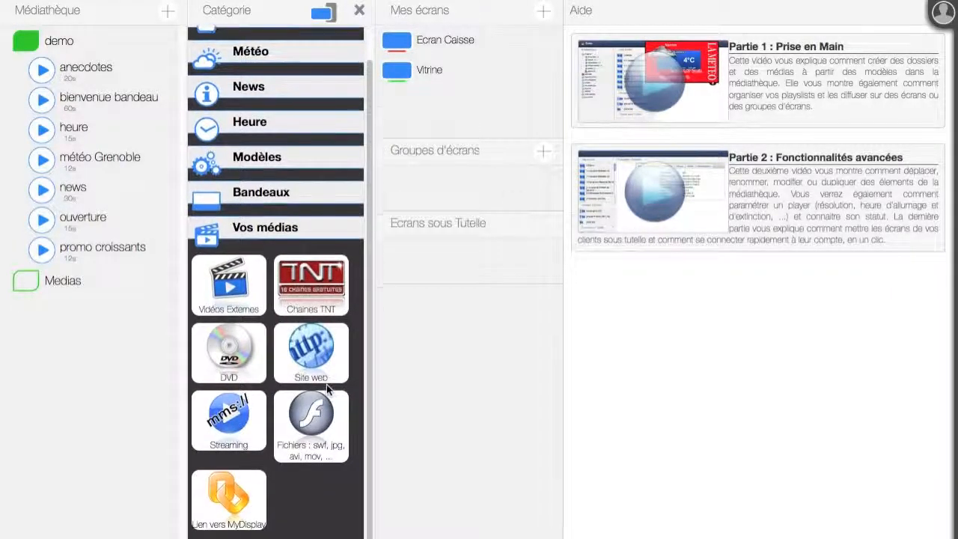
scroll(327, 389, down, 1)
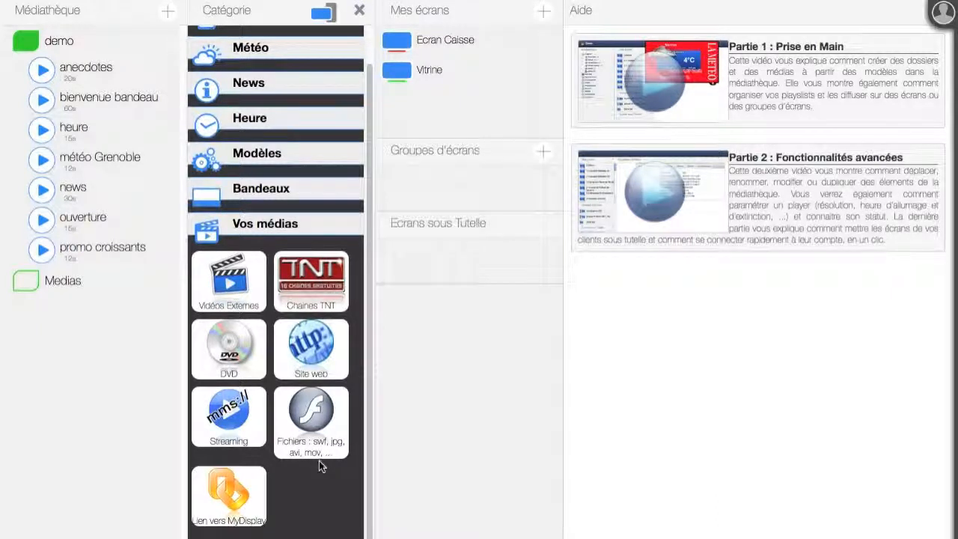
click(307, 226)
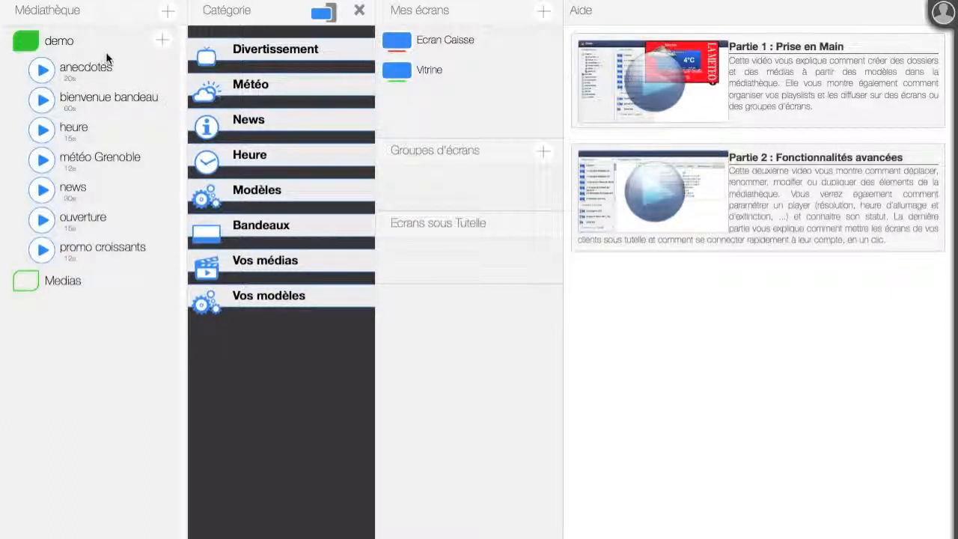
Step: Add a playlist named PL boulangerie to the demo folder
click(164, 41)
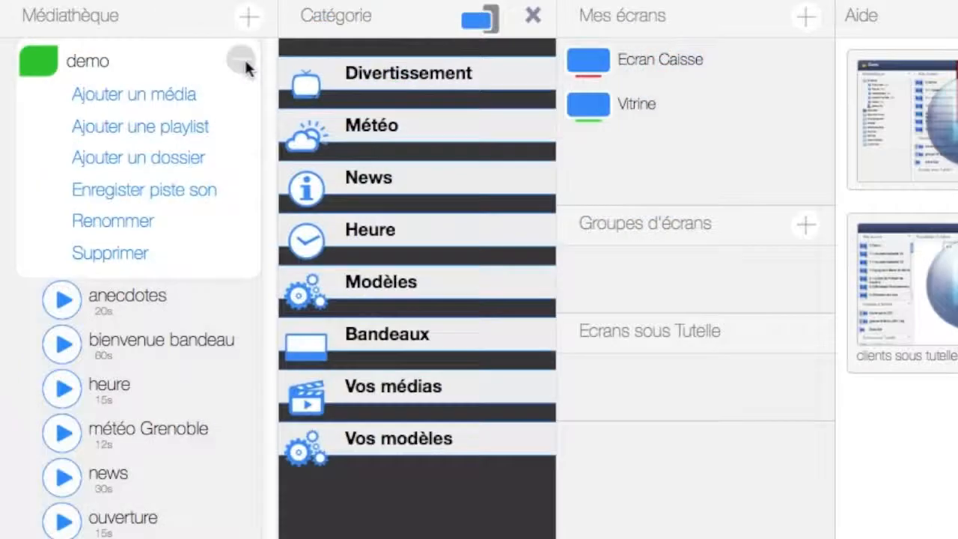
click(187, 133)
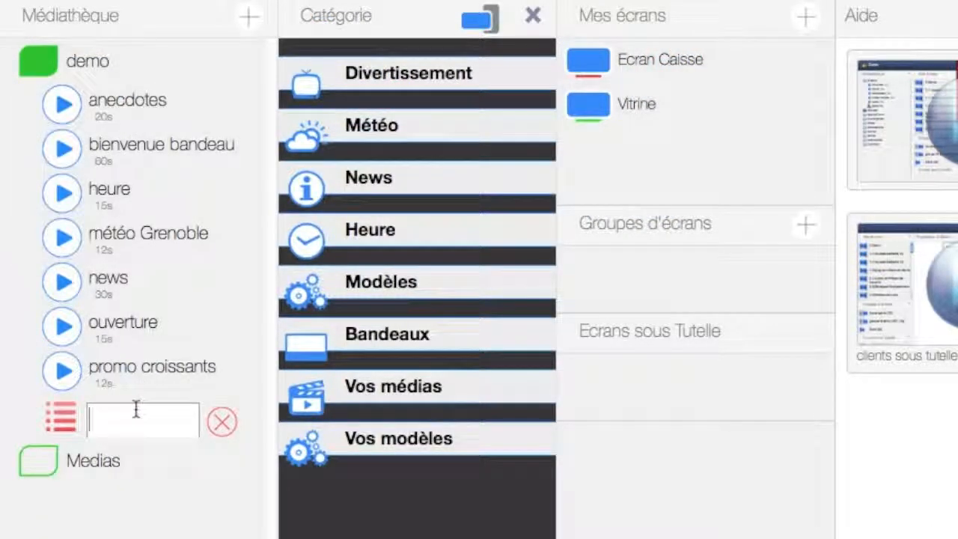
text(PL boulangerie)
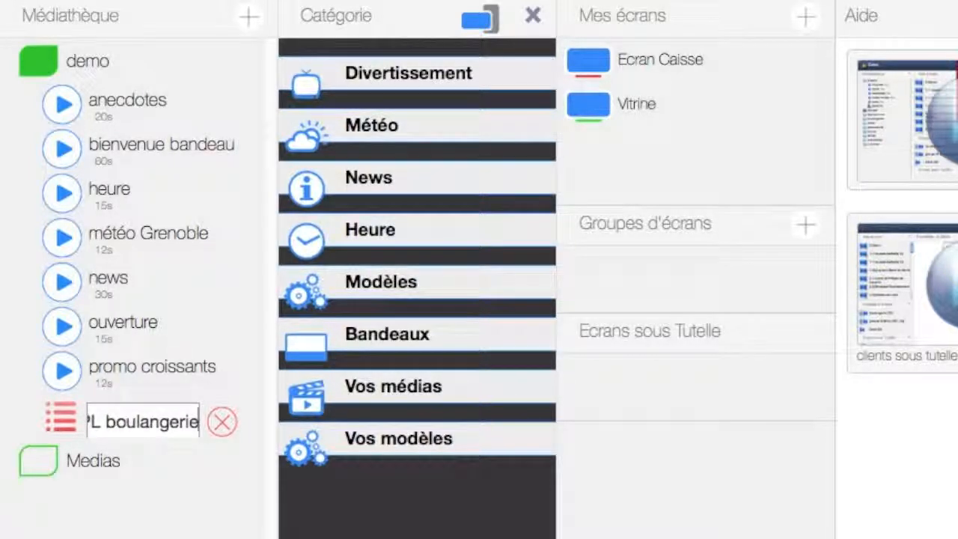
key(Return)
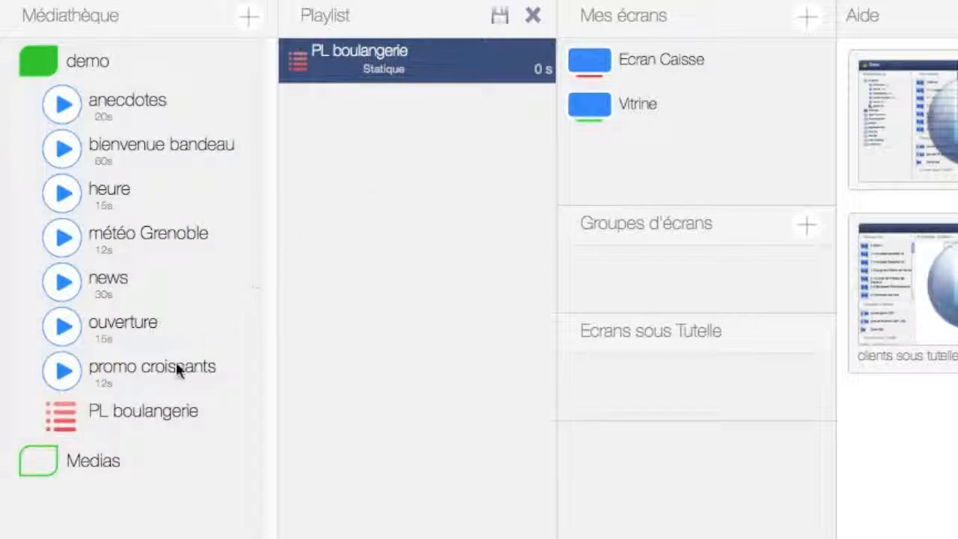
Step: Fill PL boulangerie with anecdotes, heure, news and ouverture in that order, placing promo croissants before each one, and close the playlist
drag(64, 370, 395, 187)
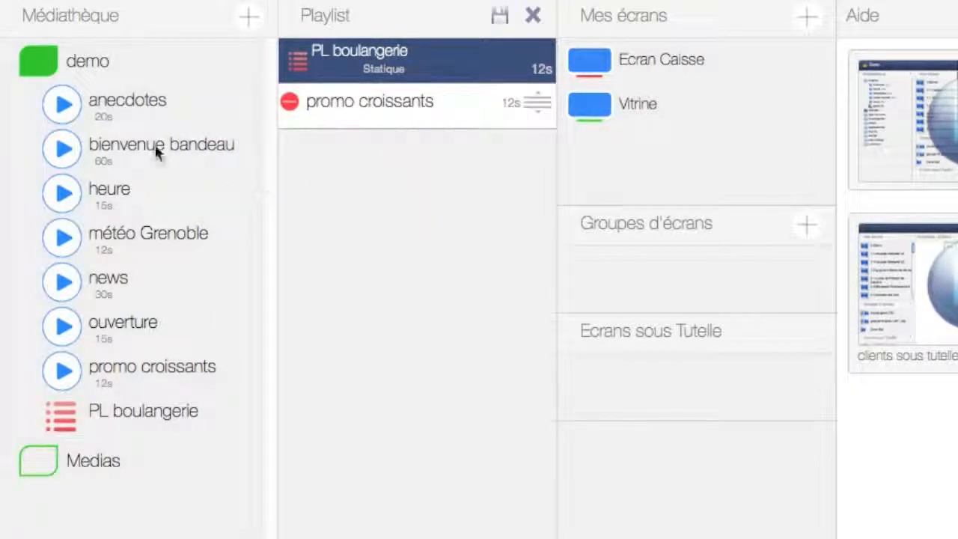
drag(73, 110, 342, 171)
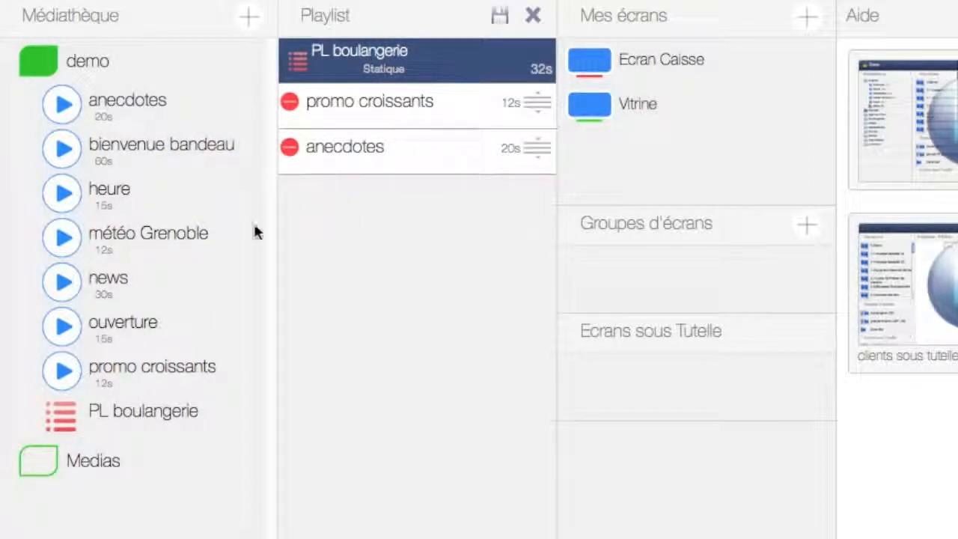
drag(67, 372, 359, 250)
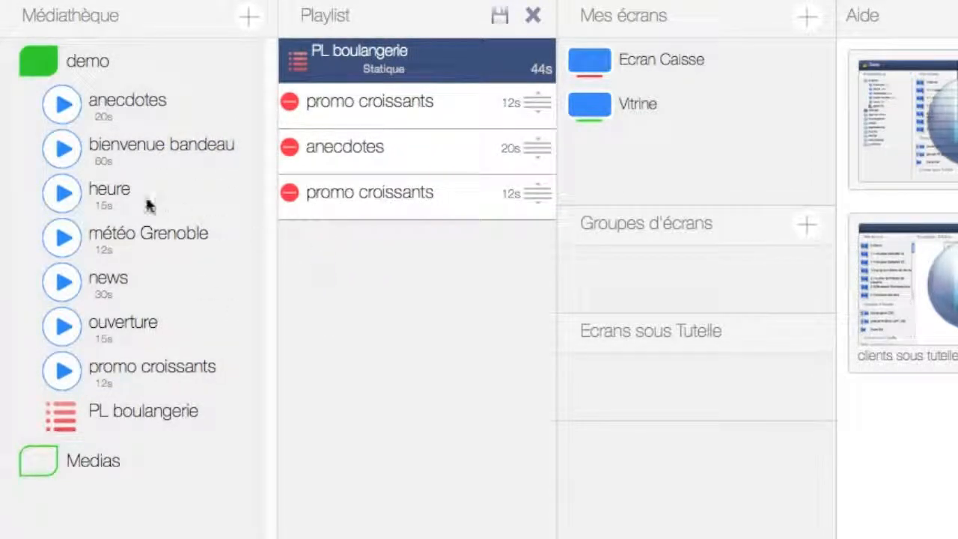
drag(67, 210, 351, 265)
drag(64, 377, 377, 325)
drag(82, 280, 357, 346)
drag(69, 368, 352, 404)
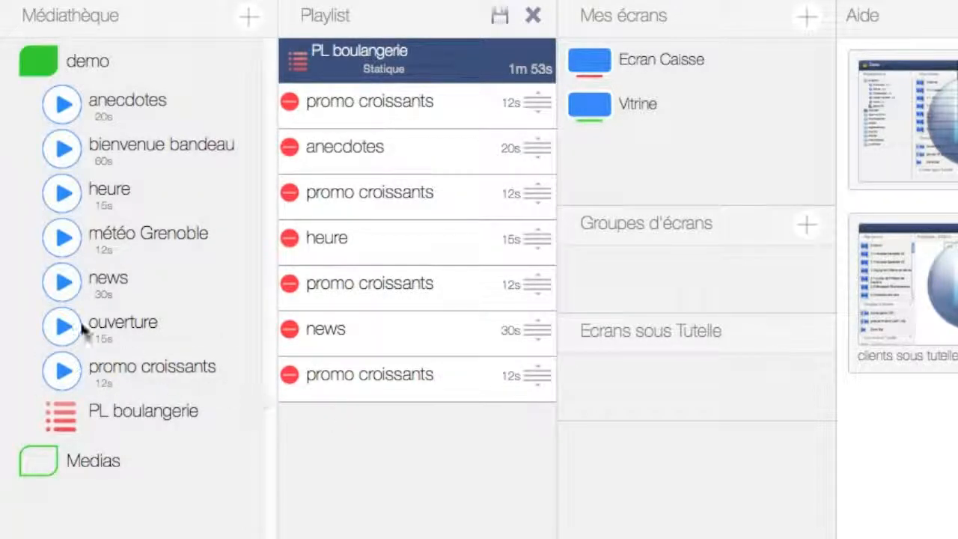
drag(76, 321, 411, 480)
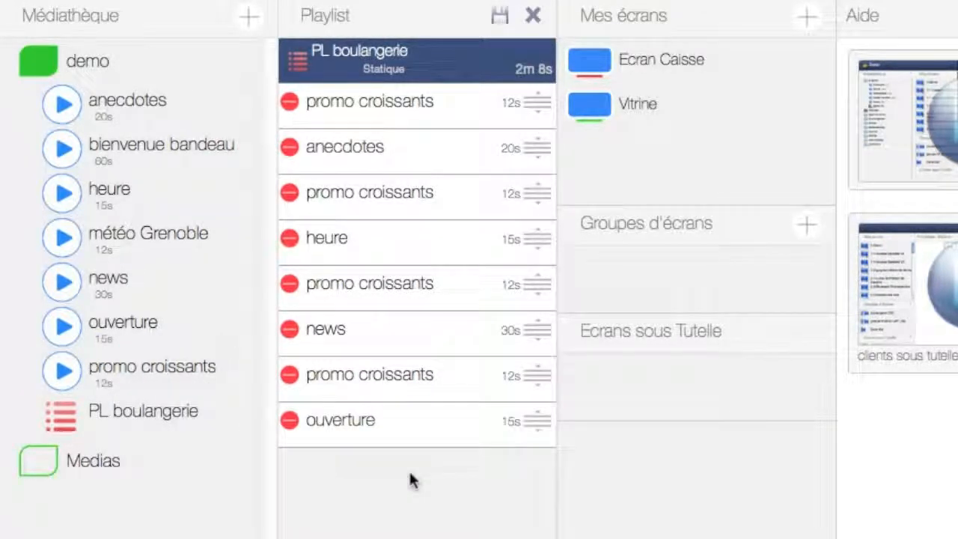
click(531, 18)
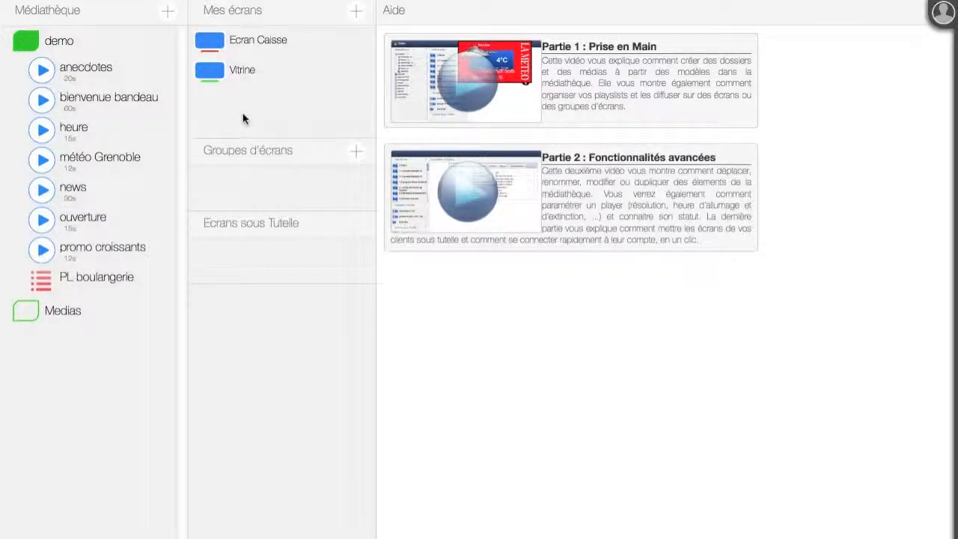
Step: Schedule PL boulangerie on the Vitrine screen's planning for Monday 20/01 at 18 h, repeating daily until 2014-01-31
click(215, 76)
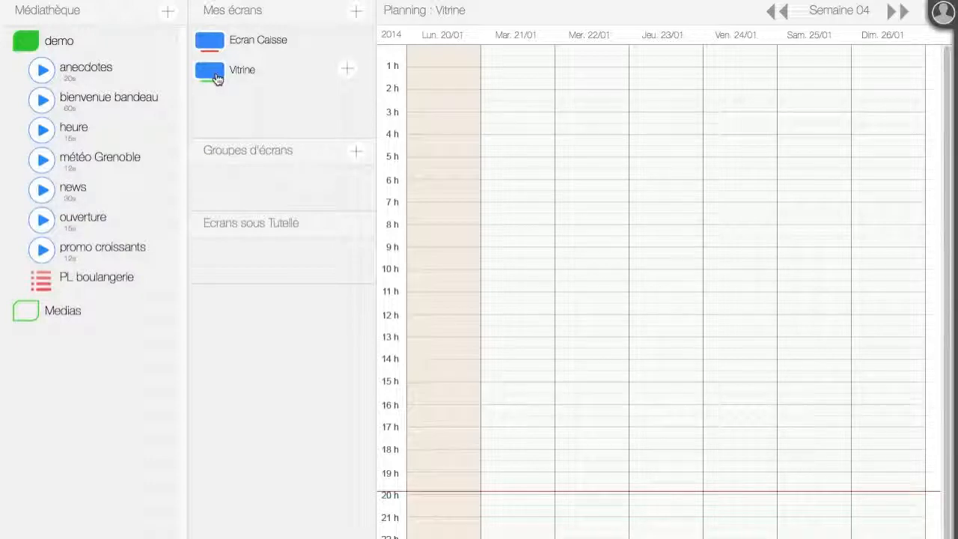
drag(46, 283, 427, 455)
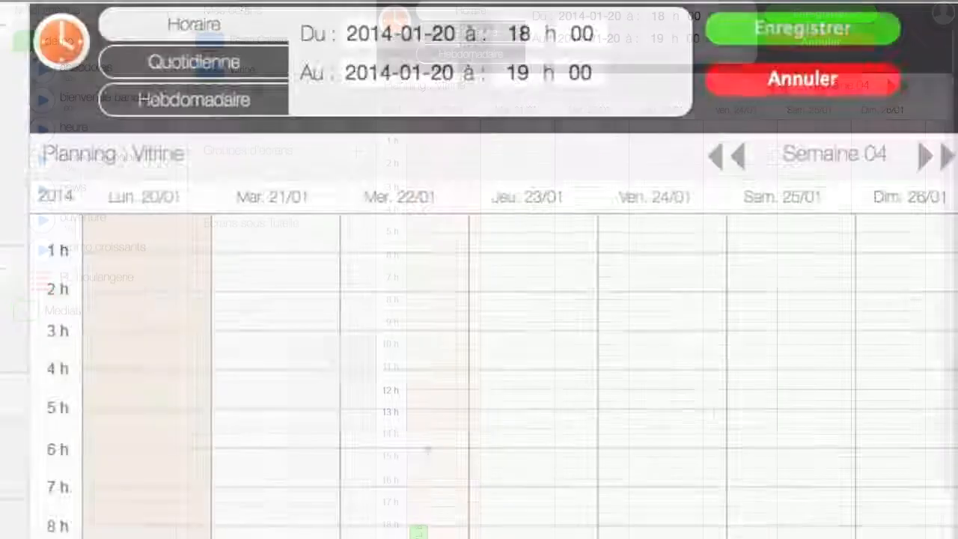
click(479, 37)
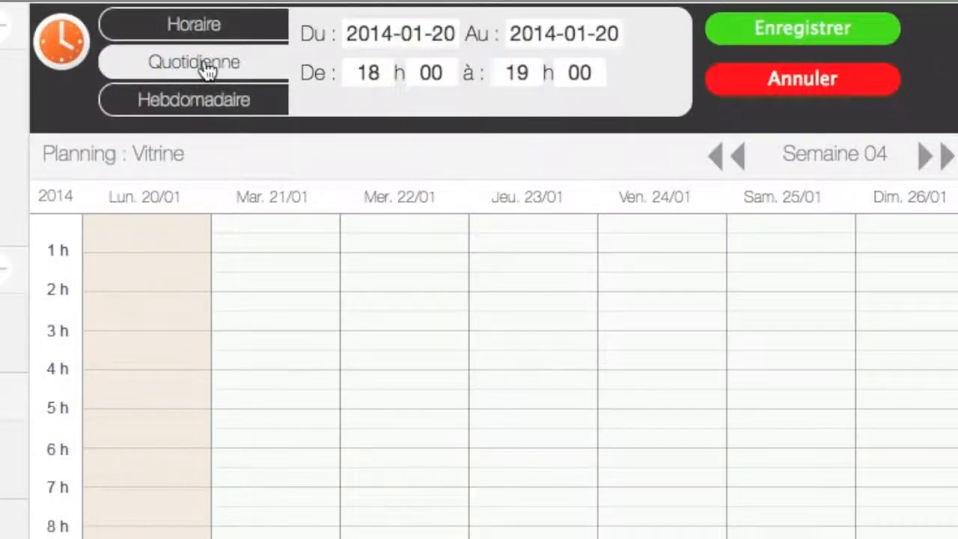
click(554, 39)
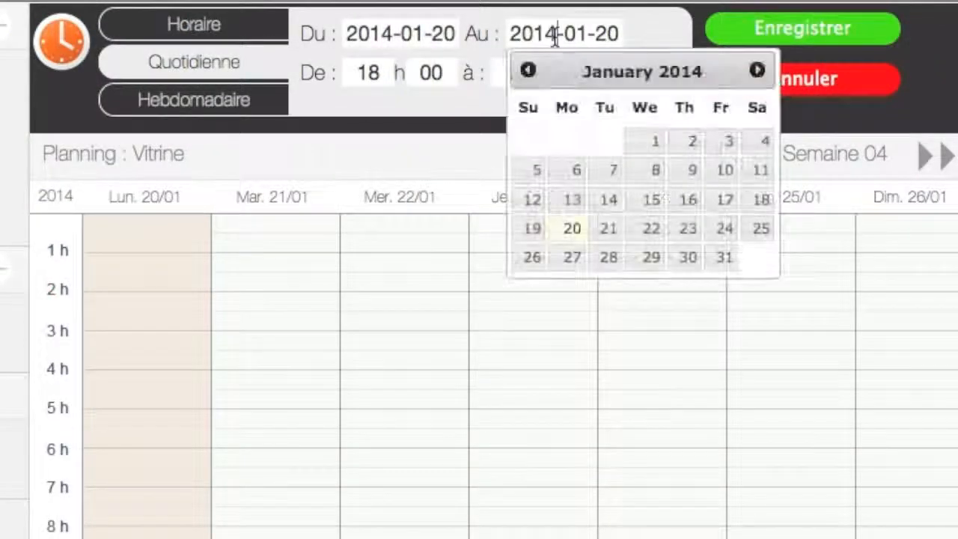
click(723, 260)
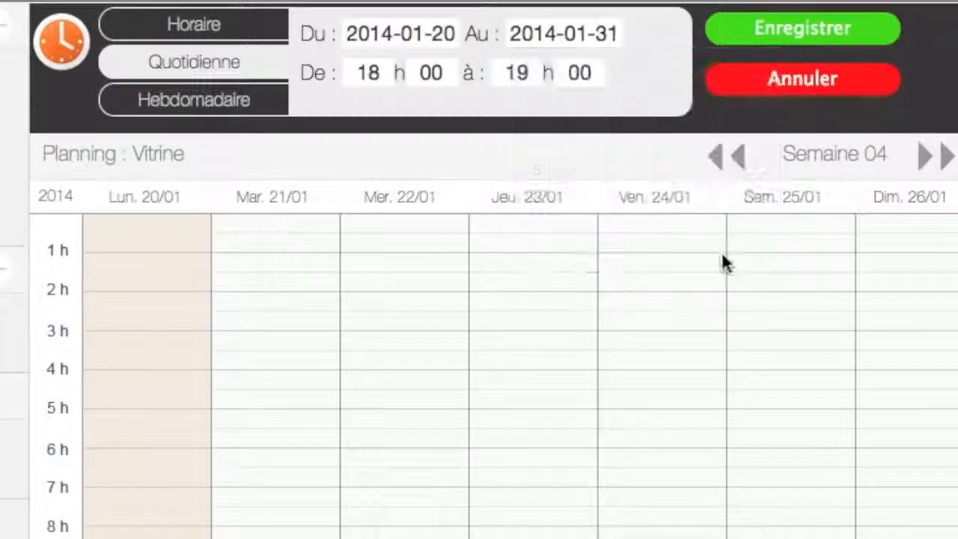
Step: Set the daily broadcast's start hour to 8 h and save the schedule
drag(381, 73, 310, 71)
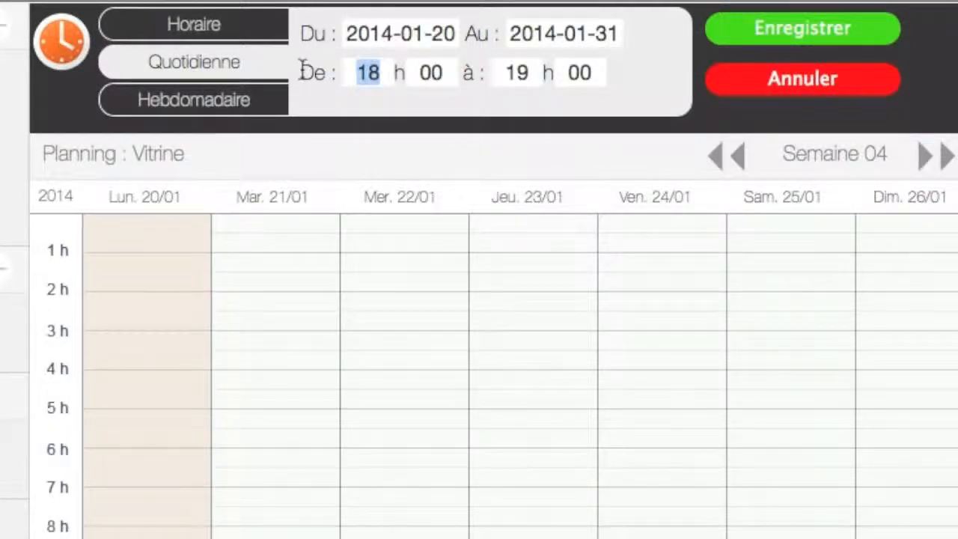
text(8)
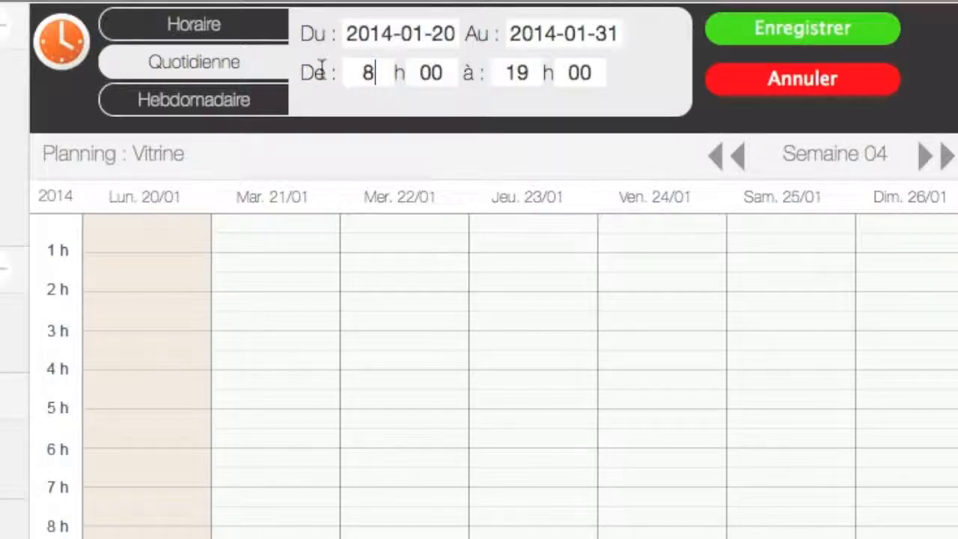
click(802, 27)
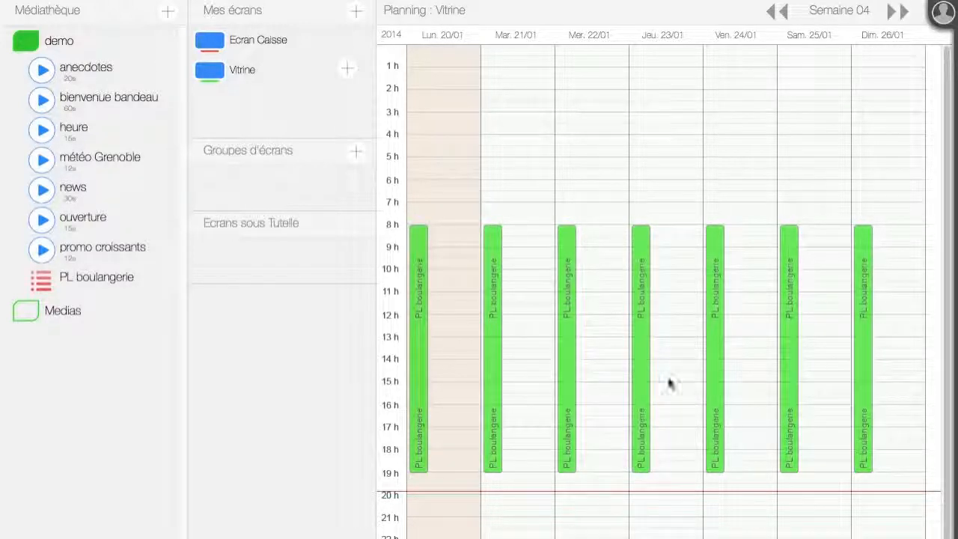
Step: Open the account options
click(942, 14)
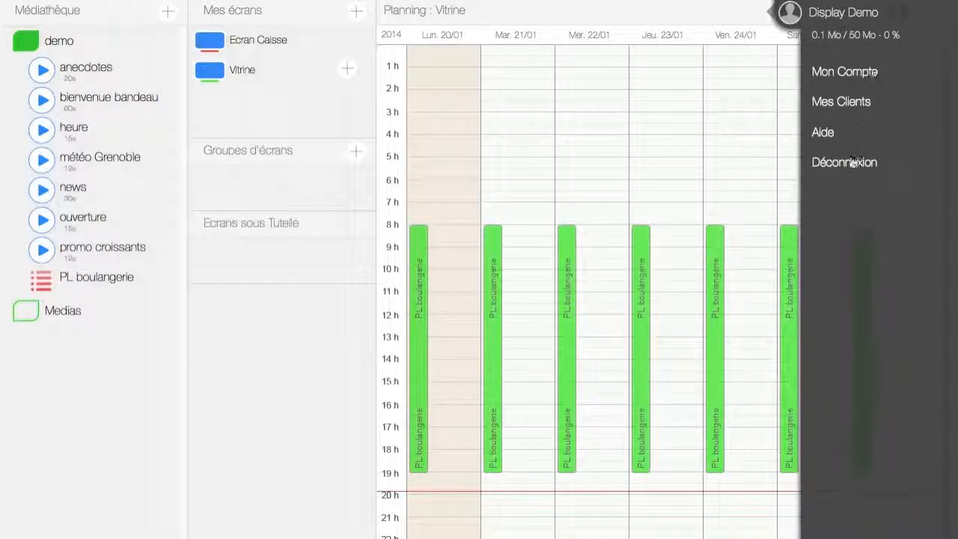